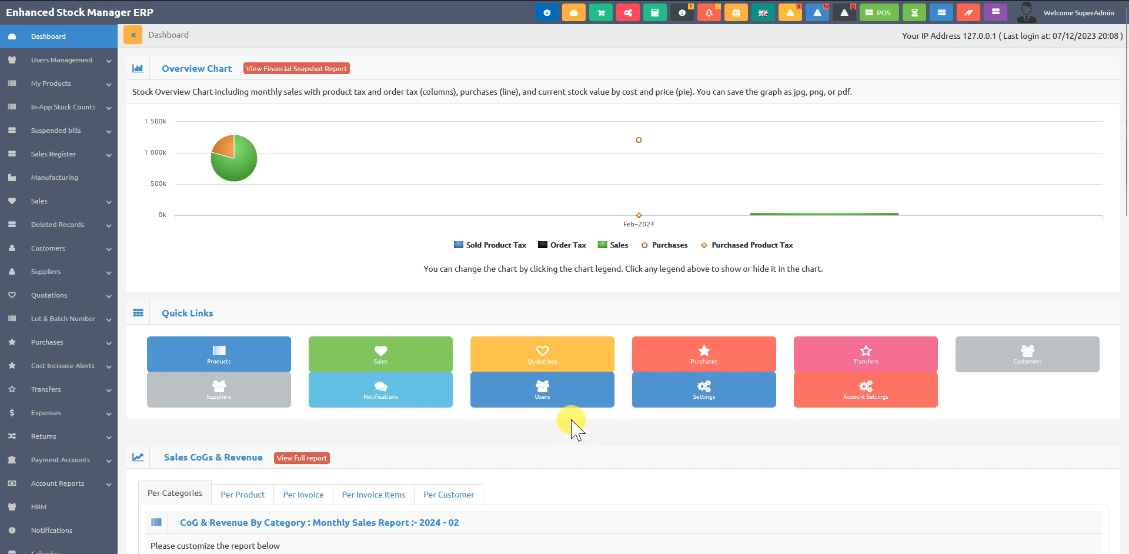
- Check the share-shipping-cost-to-item-cost option of the Transfer Module in the system settings
{"action": "left_click", "coordinate": [628, 12]}
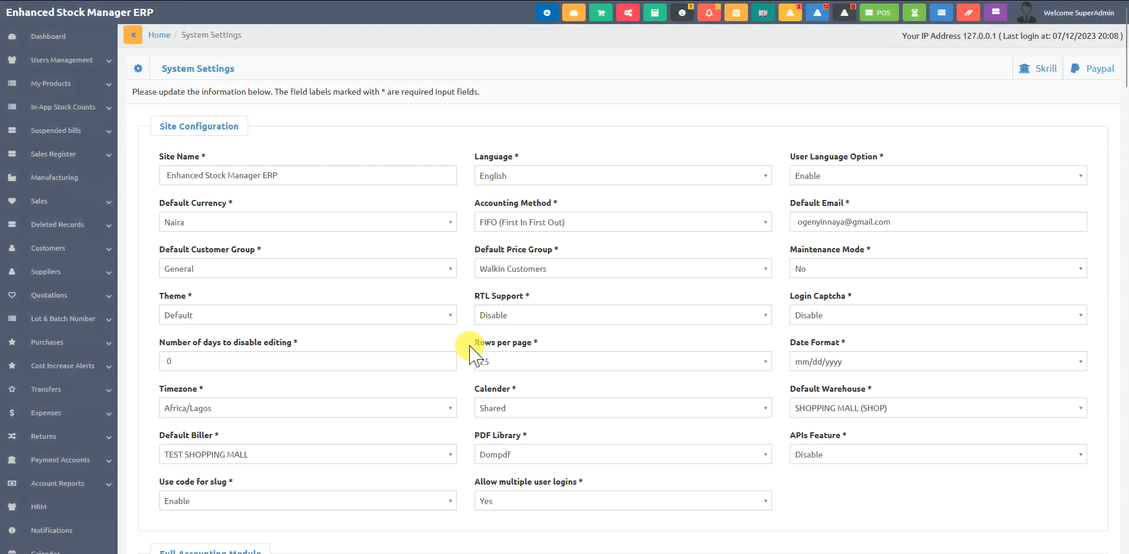
{"action": "scroll", "coordinate": [471, 359], "scroll_direction": "down", "scroll_amount": 8}
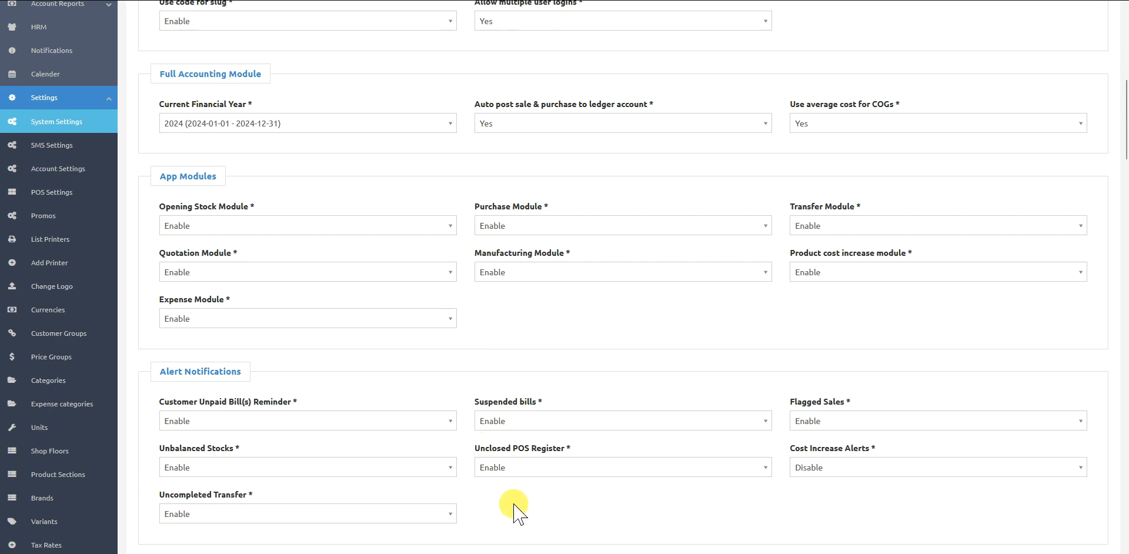
{"action": "scroll", "coordinate": [513, 511], "scroll_direction": "down", "scroll_amount": 12}
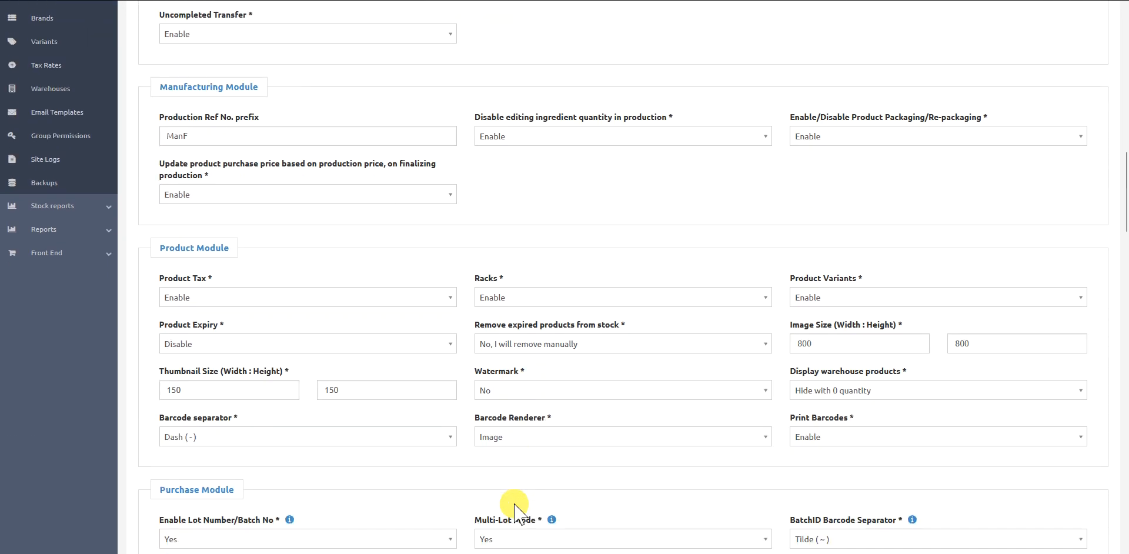
{"action": "scroll", "coordinate": [513, 510], "scroll_direction": "down", "scroll_amount": 3}
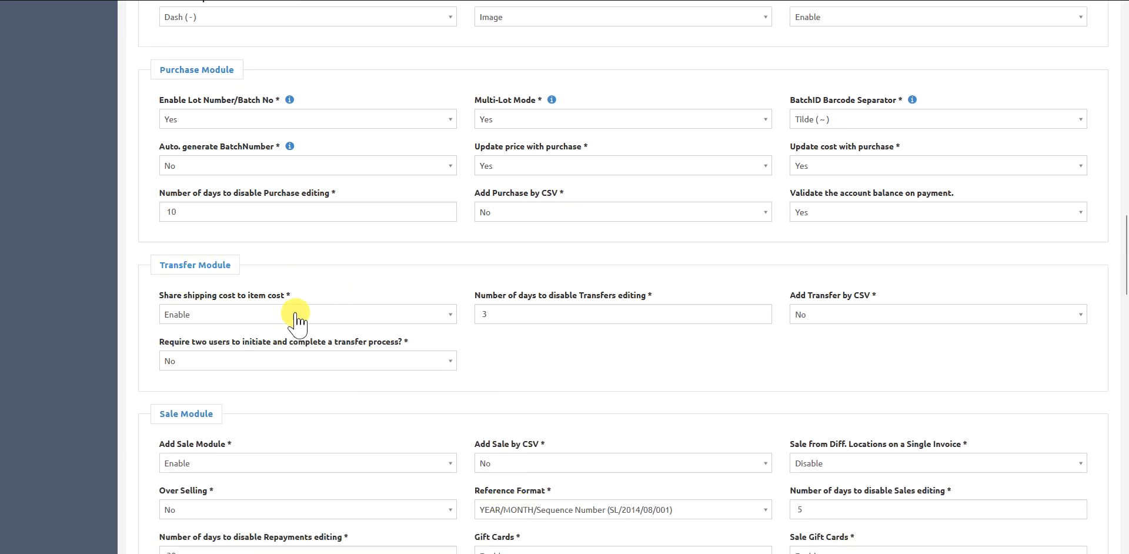
{"action": "left_click", "coordinate": [229, 317]}
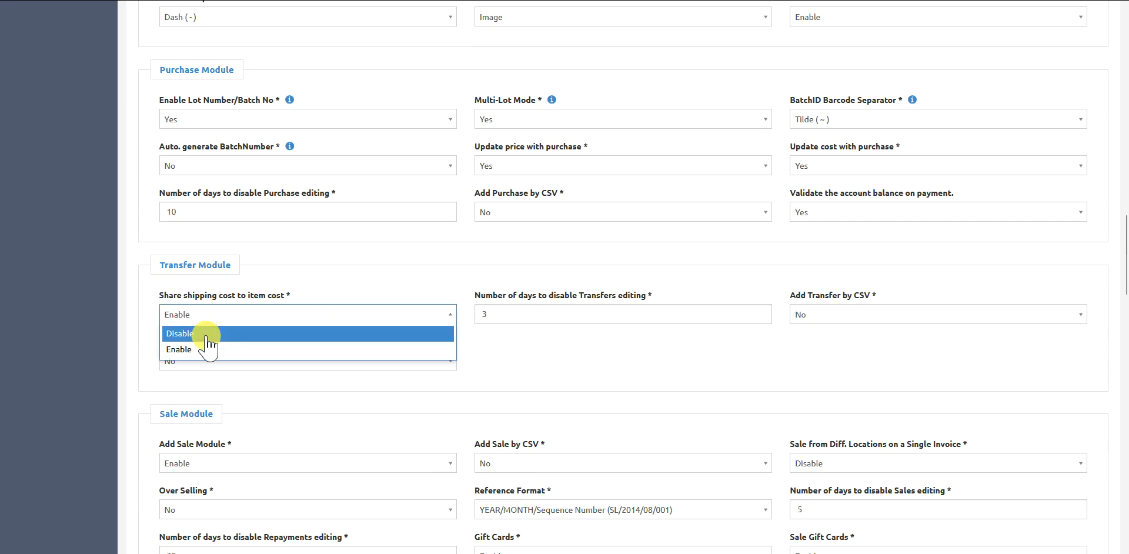
{"action": "left_click", "coordinate": [491, 347]}
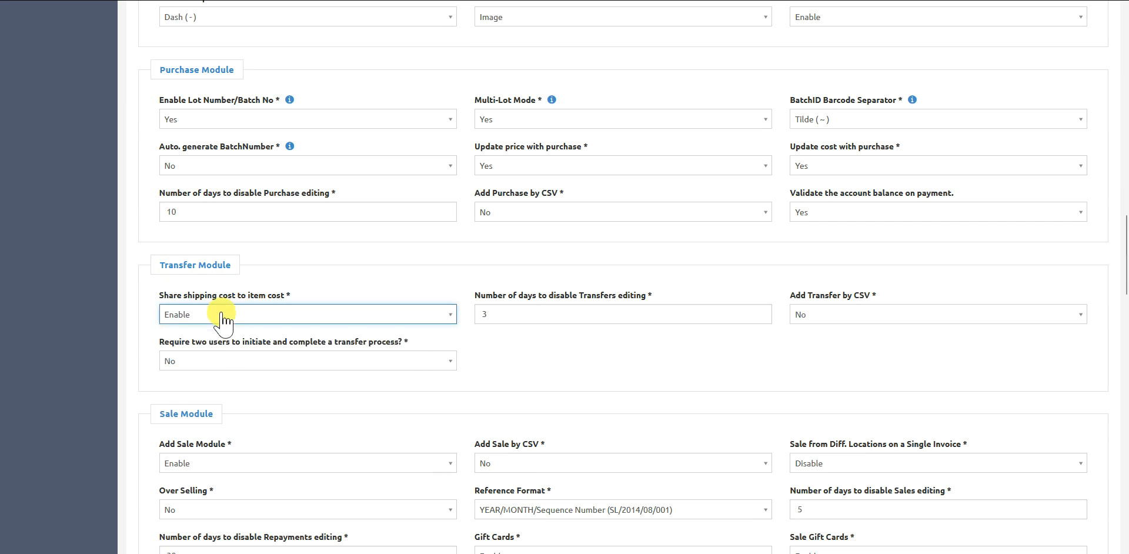
- Open the details of the Buttons product from the product list
{"action": "scroll", "coordinate": [588, 344], "scroll_direction": "up", "scroll_amount": 1}
{"action": "scroll", "coordinate": [687, 338], "scroll_direction": "up", "scroll_amount": 15}
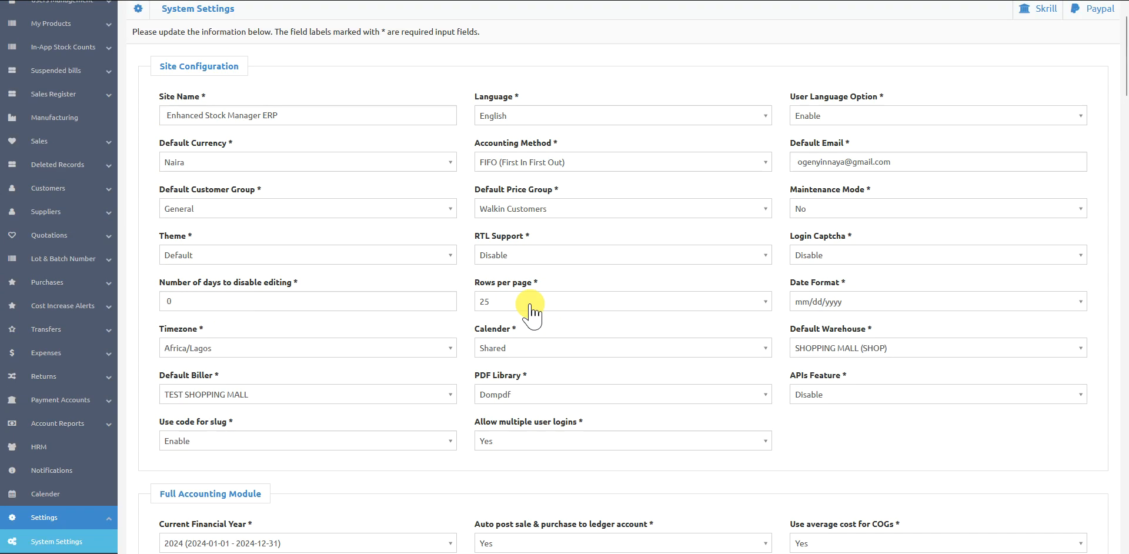
{"action": "left_click", "coordinate": [26, 84]}
{"action": "left_click", "coordinate": [26, 108]}
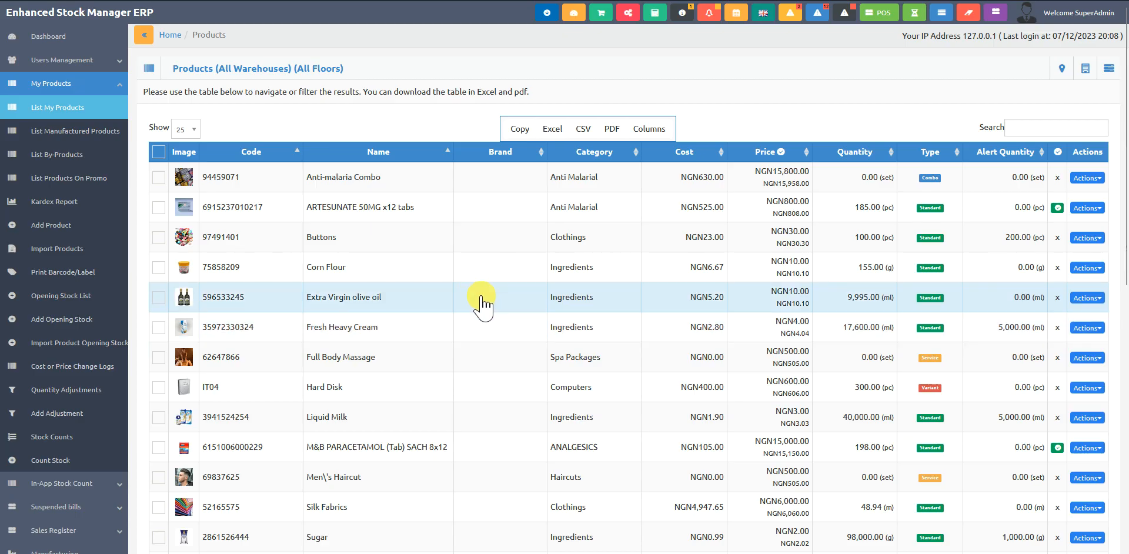
{"action": "left_click", "coordinate": [488, 250]}
{"action": "scroll", "coordinate": [542, 341], "scroll_direction": "down", "scroll_amount": 4}
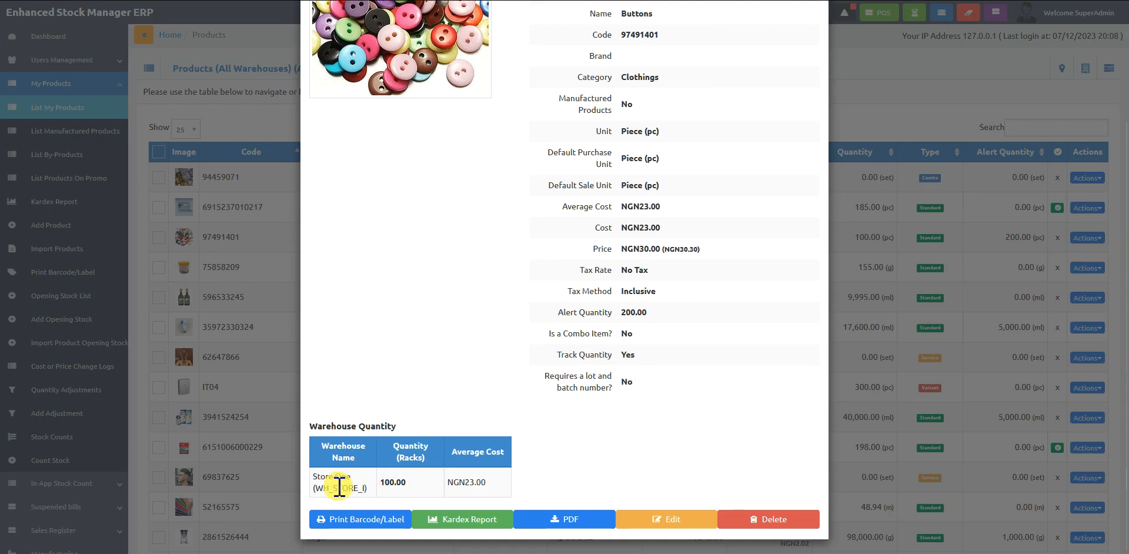
- Examine the Buttons product's warehouse, quantity and average cost, and close its details
{"action": "double_click", "coordinate": [389, 483]}
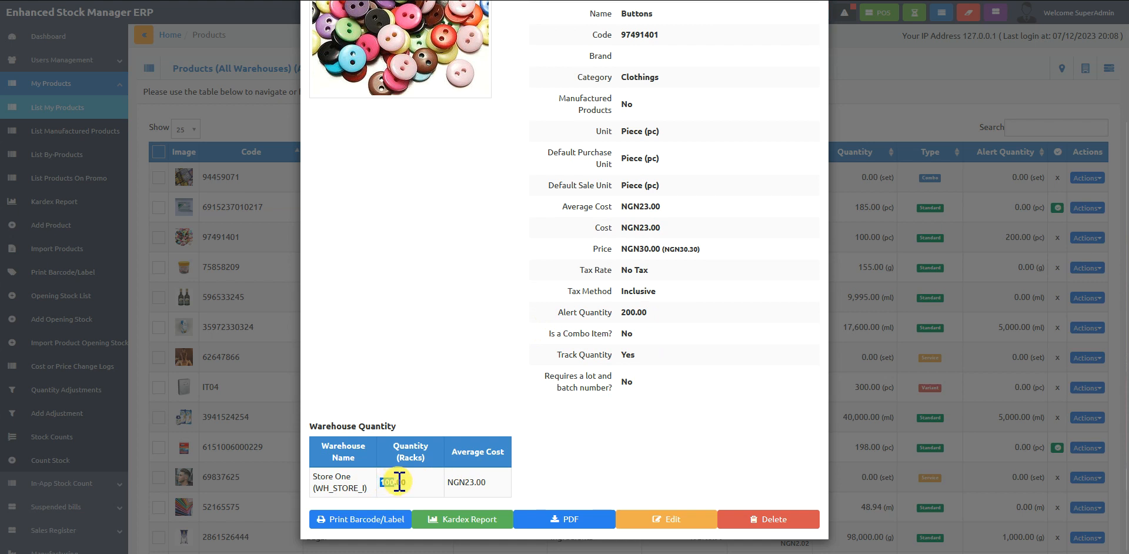
{"action": "left_click", "coordinate": [475, 483]}
{"action": "double_click", "coordinate": [472, 484]}
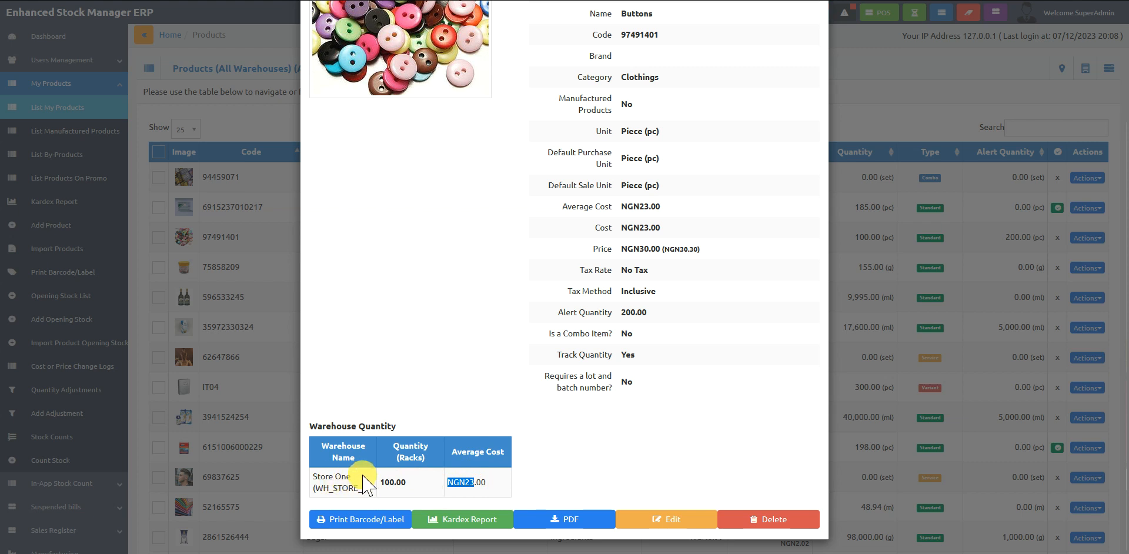
{"action": "left_click", "coordinate": [471, 481]}
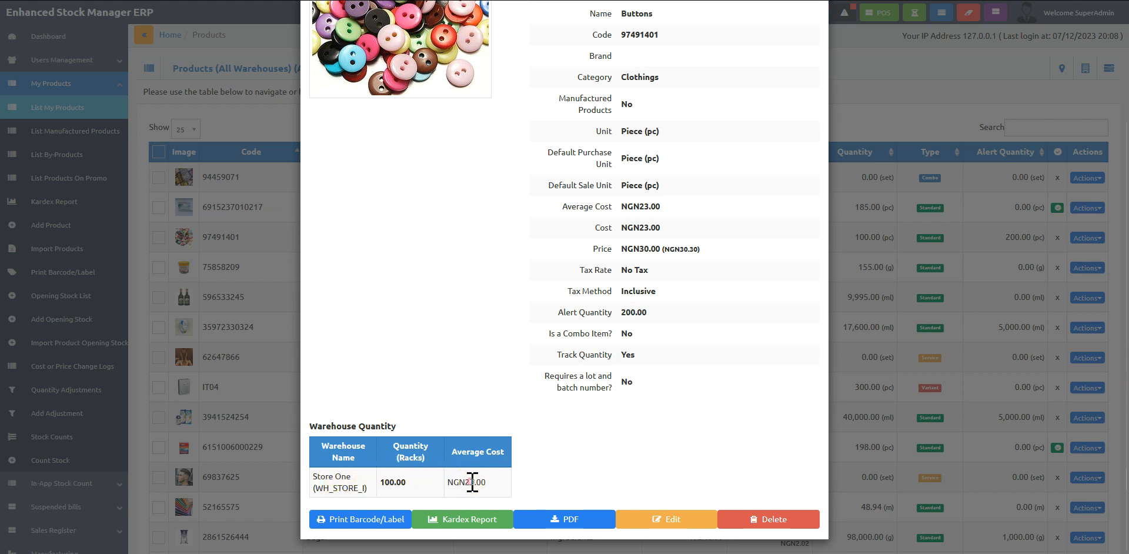
{"action": "left_click", "coordinate": [474, 482]}
{"action": "double_click", "coordinate": [470, 482]}
{"action": "left_click", "coordinate": [376, 478]}
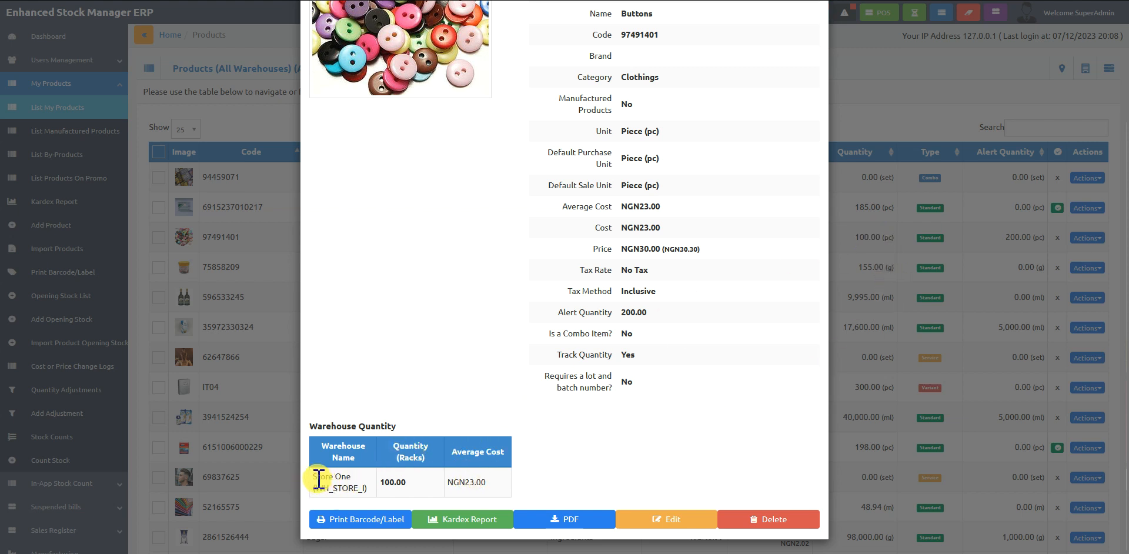
{"action": "left_click_drag", "start_coordinate": [318, 479], "coordinate": [376, 486]}
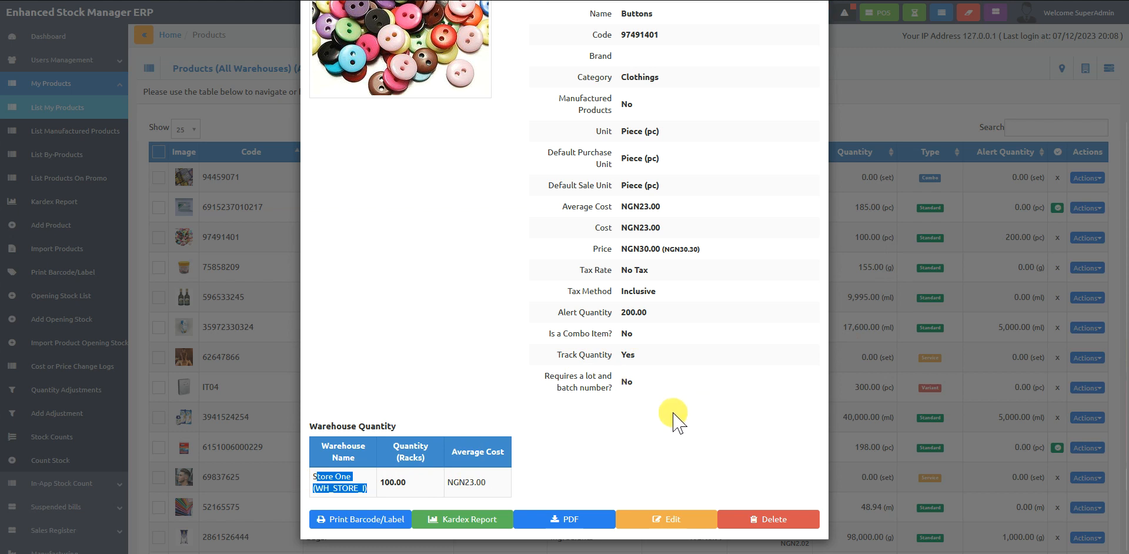
{"action": "left_click", "coordinate": [580, 441]}
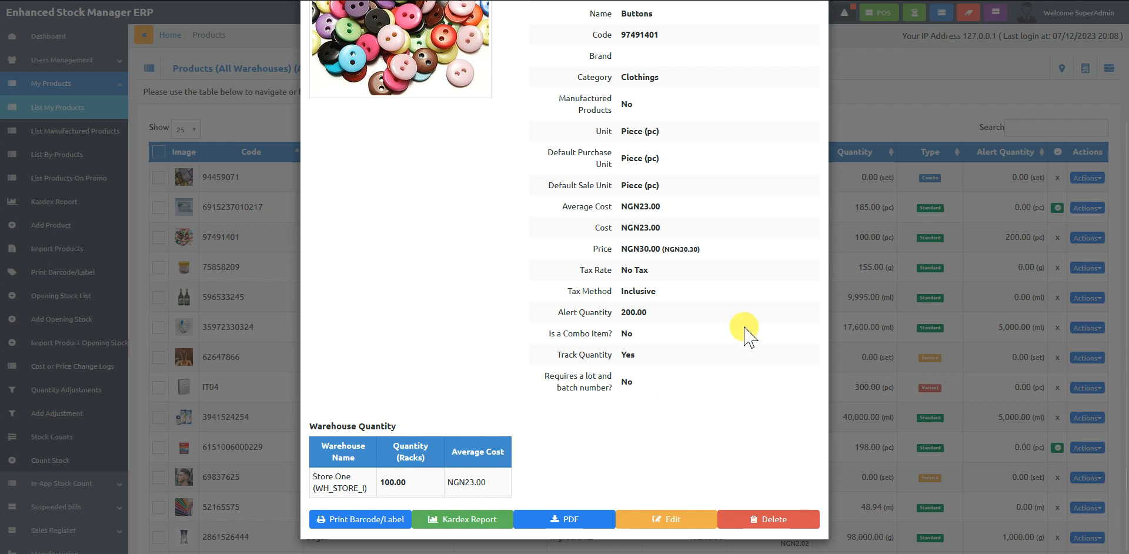
{"action": "left_click", "coordinate": [855, 101]}
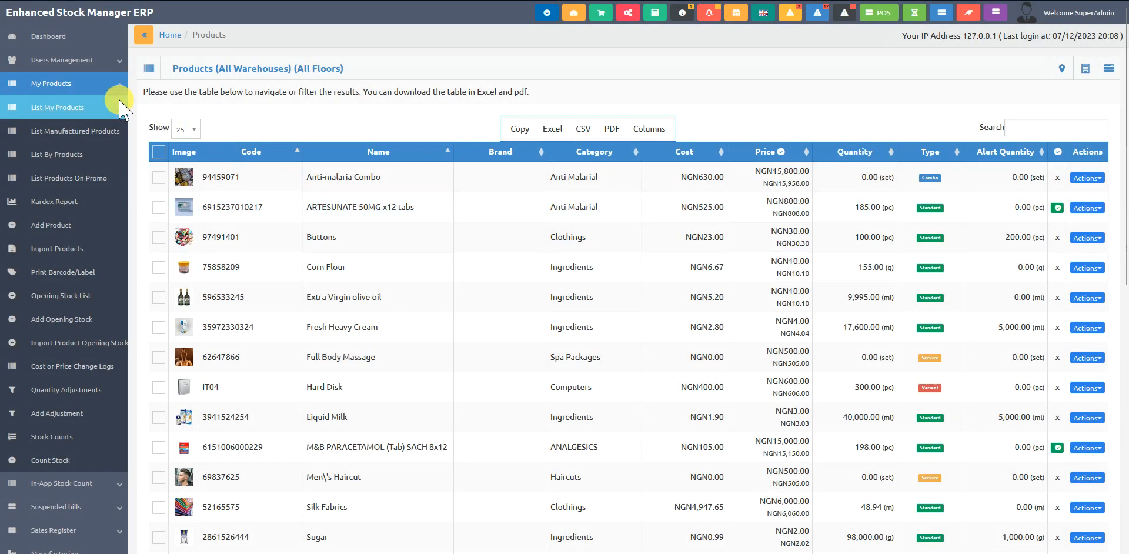
- Open the form for adding a new stock transfer
{"action": "left_click", "coordinate": [115, 89]}
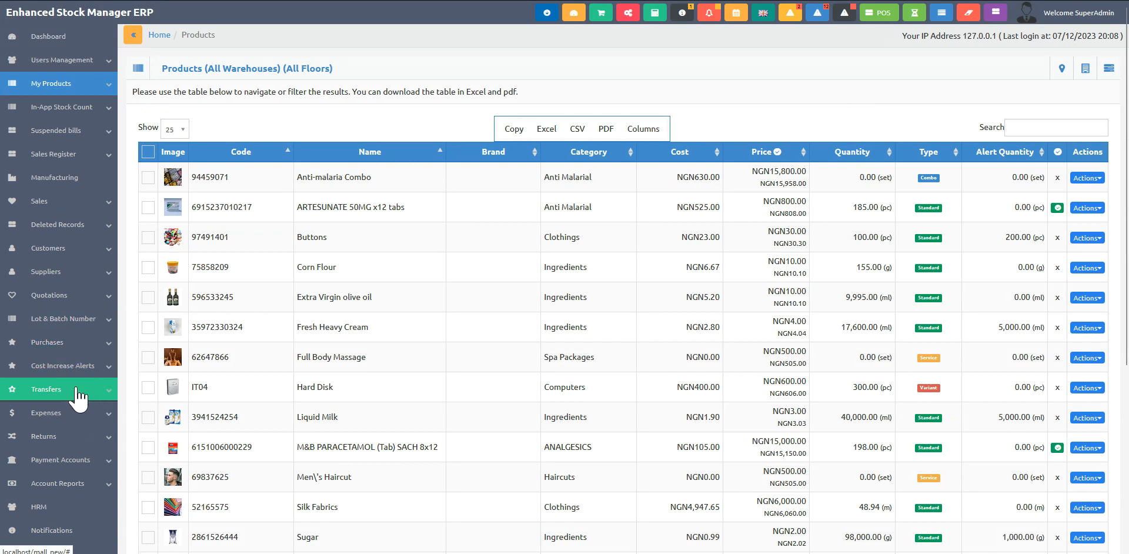
{"action": "left_click", "coordinate": [53, 390]}
{"action": "left_click", "coordinate": [88, 414]}
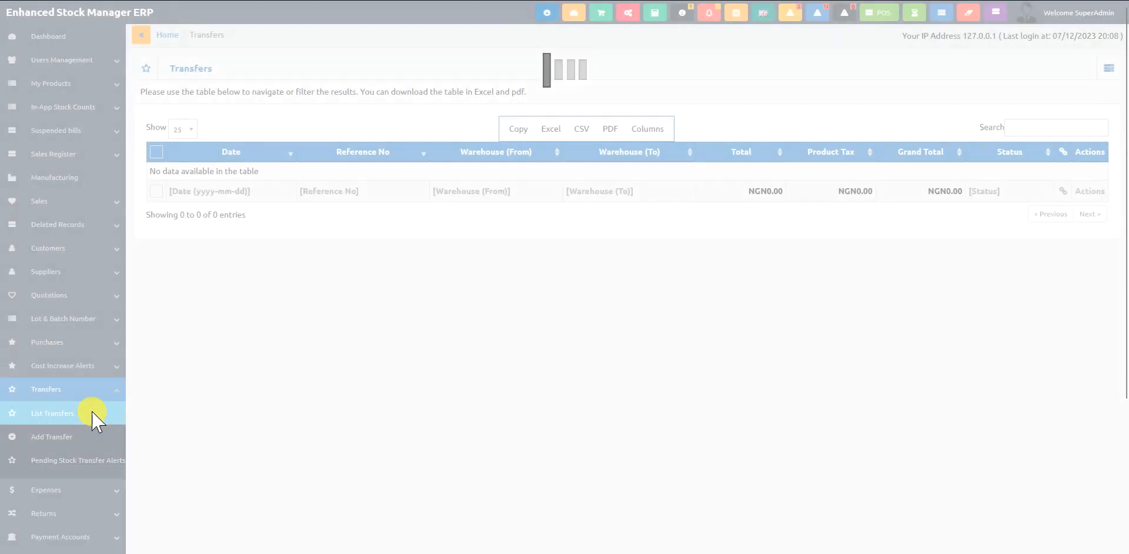
{"action": "left_click", "coordinate": [86, 445]}
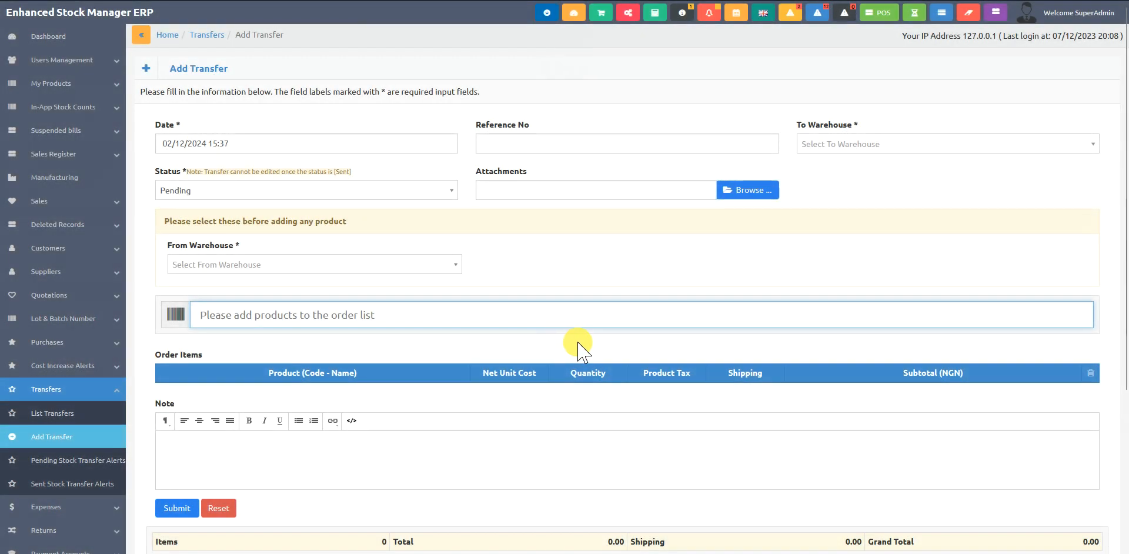
- Set the transfer's source warehouse to Store One and its destination warehouse to SHOPPING MALL
{"action": "left_click", "coordinate": [377, 265]}
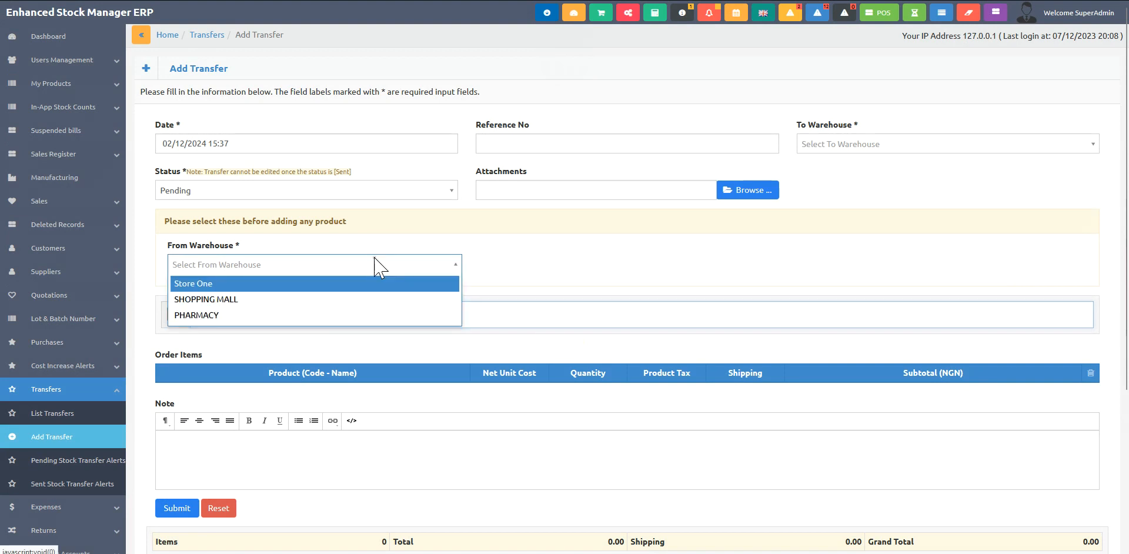
{"action": "left_click", "coordinate": [191, 283]}
{"action": "left_click", "coordinate": [856, 147]}
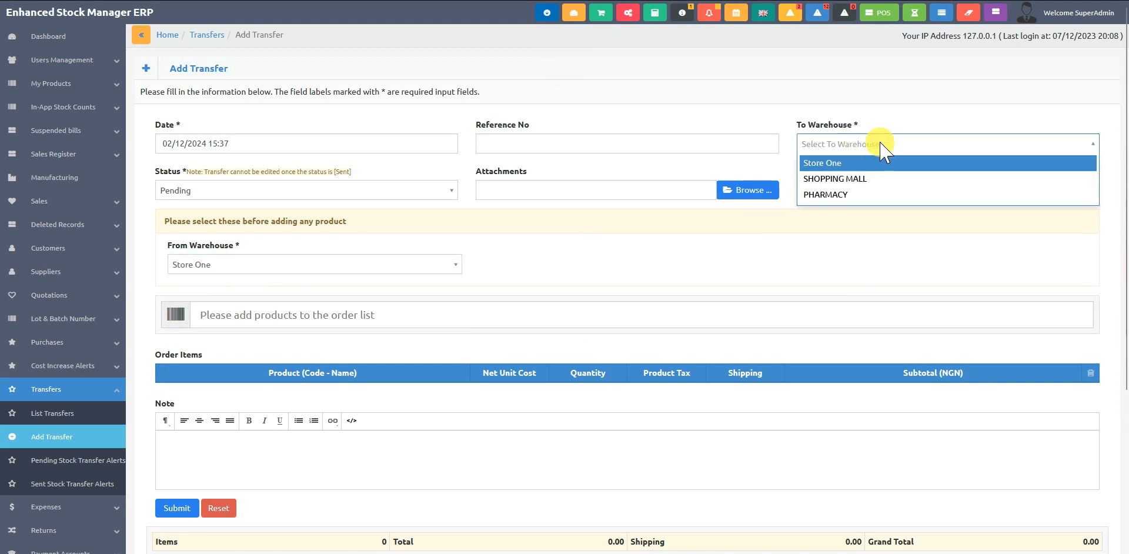
{"action": "left_click", "coordinate": [872, 175]}
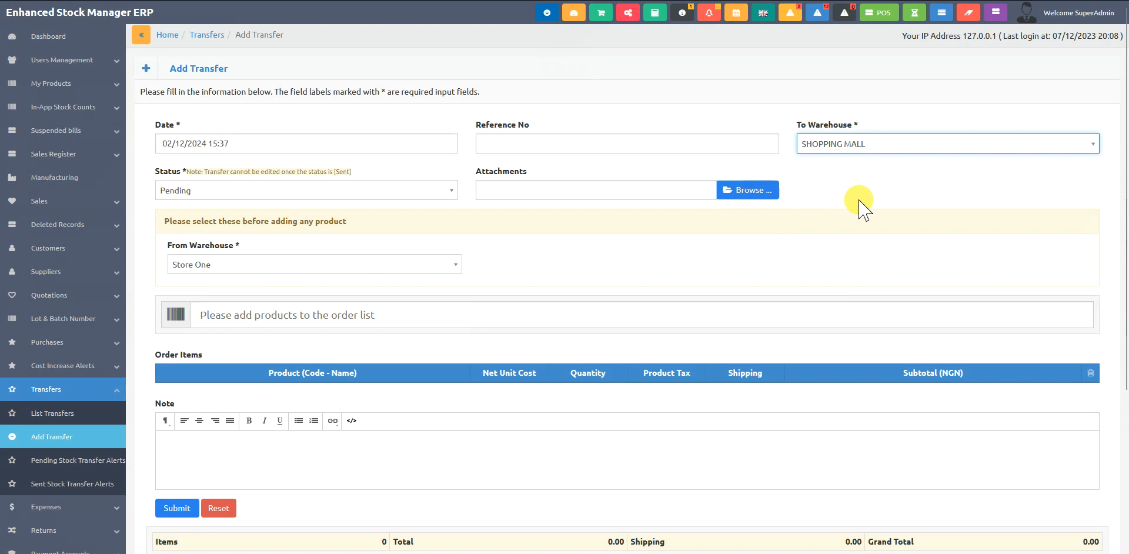
- Add the Buttons product to the transfer's order items
{"action": "left_click", "coordinate": [474, 318]}
{"action": "type", "text": "97491401"}
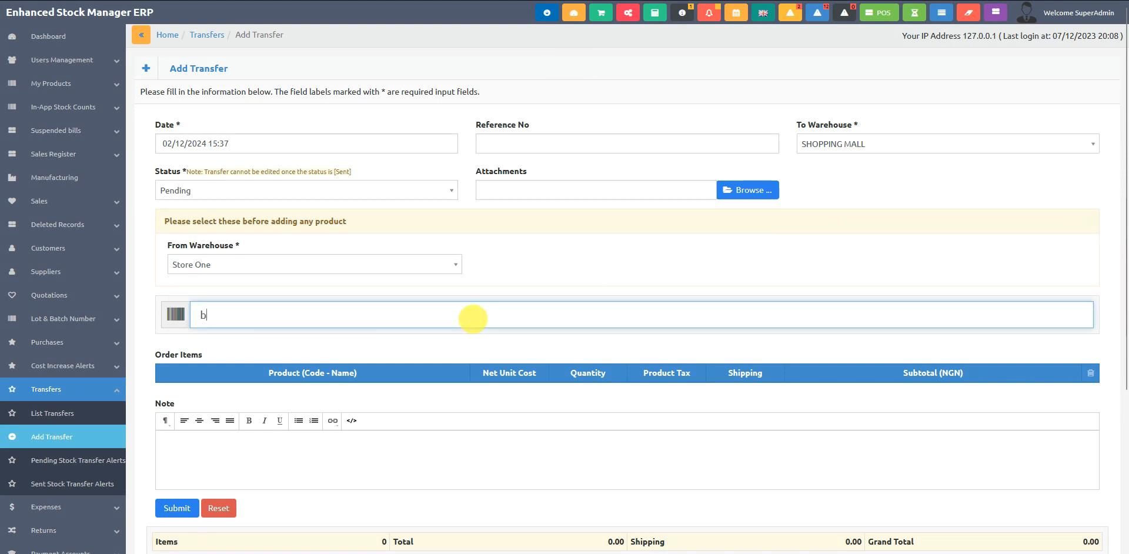
{"action": "key", "text": "Return"}
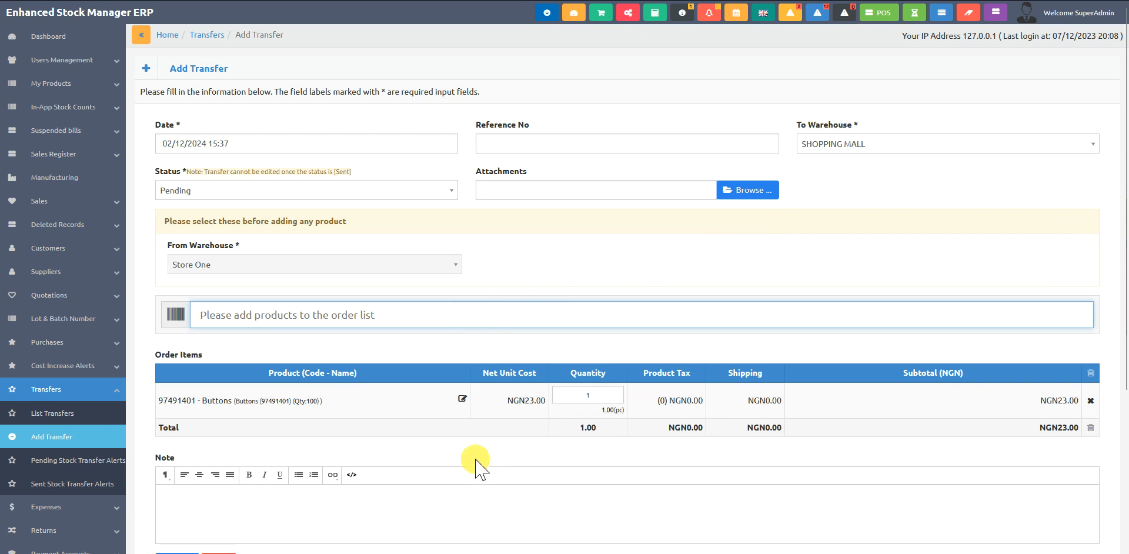
- Set the Buttons item's quantity to 10 and its item shipping cost to 10, and submit the item changes
{"action": "left_click", "coordinate": [462, 399]}
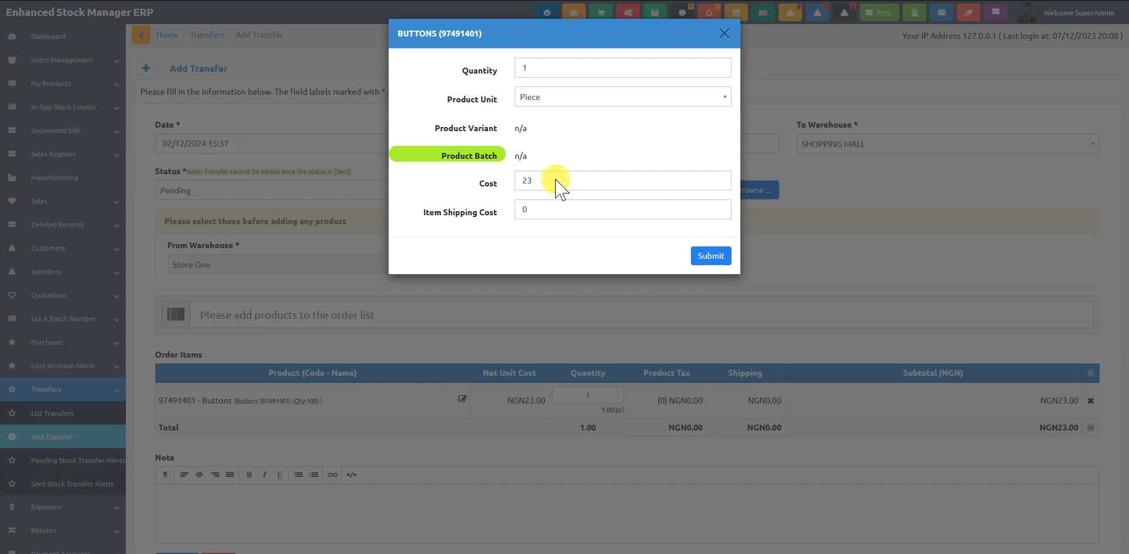
{"action": "left_click", "coordinate": [590, 66]}
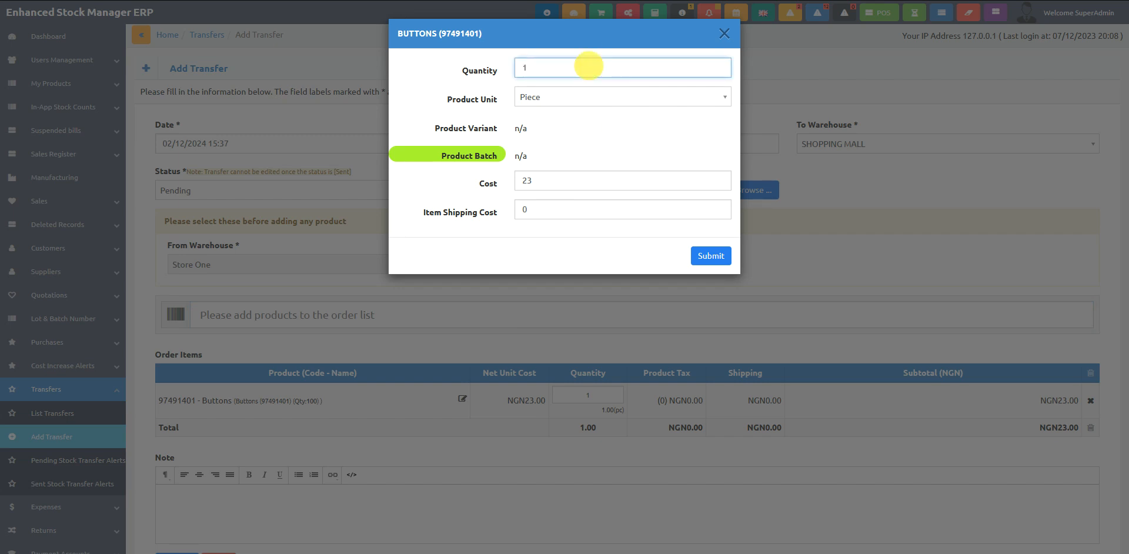
{"action": "type", "text": "0"}
{"action": "left_click", "coordinate": [575, 125]}
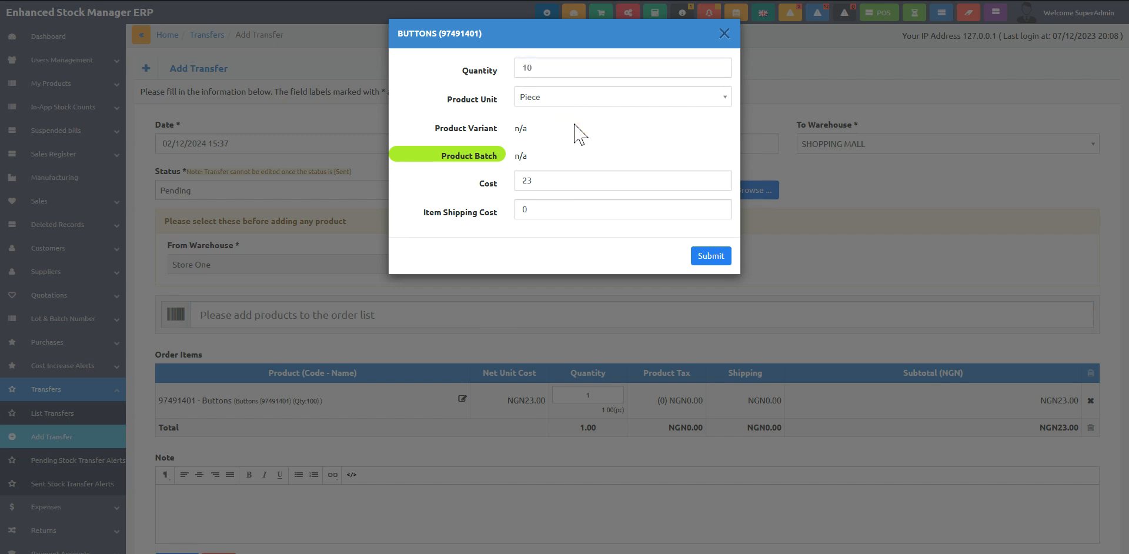
{"action": "left_click", "coordinate": [560, 209]}
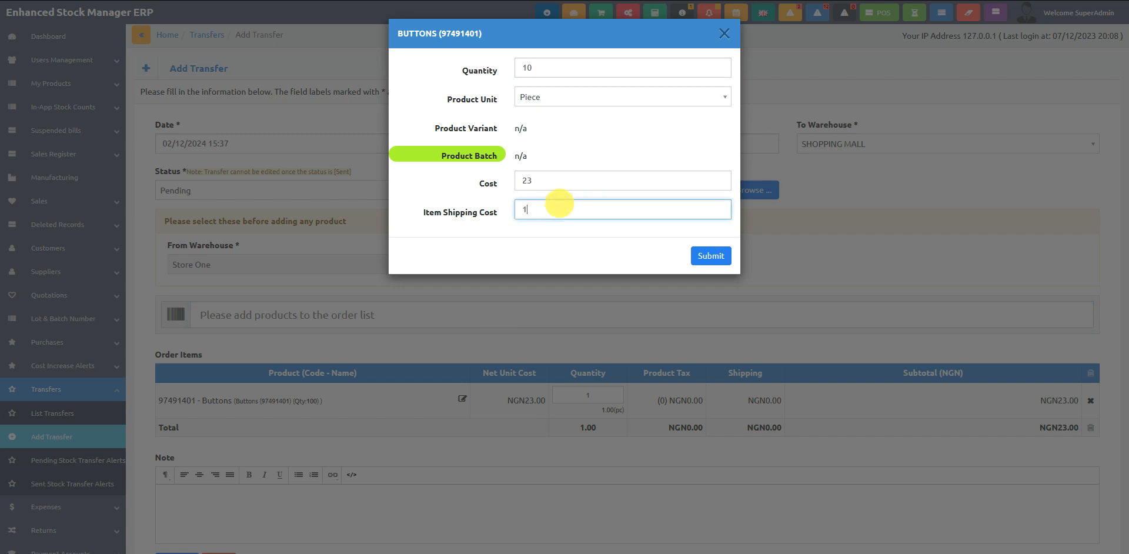
{"action": "type", "text": "10"}
{"action": "left_click", "coordinate": [568, 243]}
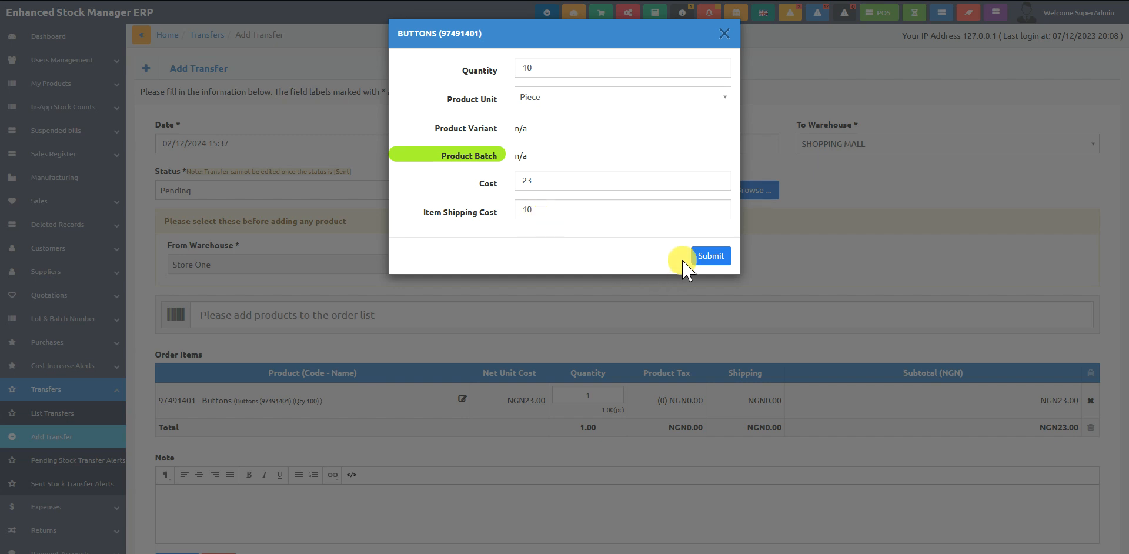
{"action": "left_click", "coordinate": [708, 257]}
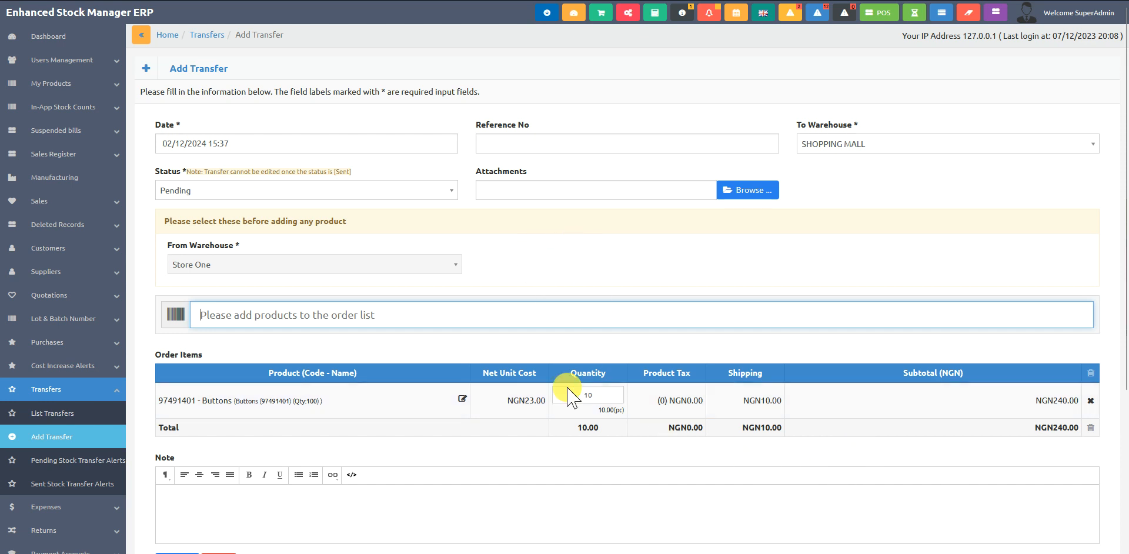
- Set the transfer's status to Completed and review the order item and grand totals
{"action": "scroll", "coordinate": [559, 428], "scroll_direction": "down", "scroll_amount": 5}
{"action": "scroll", "coordinate": [552, 429], "scroll_direction": "up", "scroll_amount": 5}
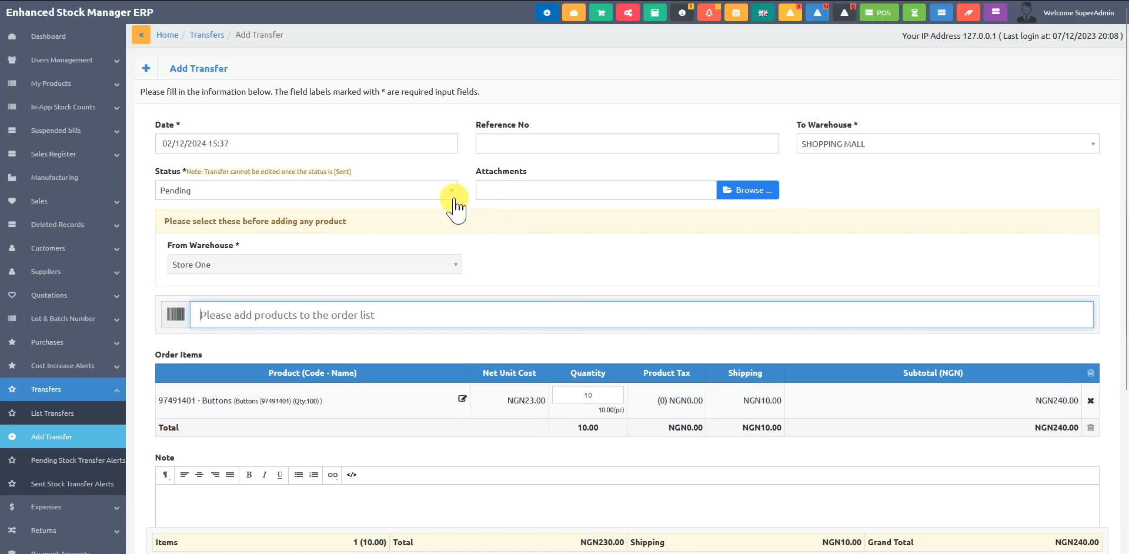
{"action": "left_click", "coordinate": [358, 191]}
{"action": "left_click", "coordinate": [242, 243]}
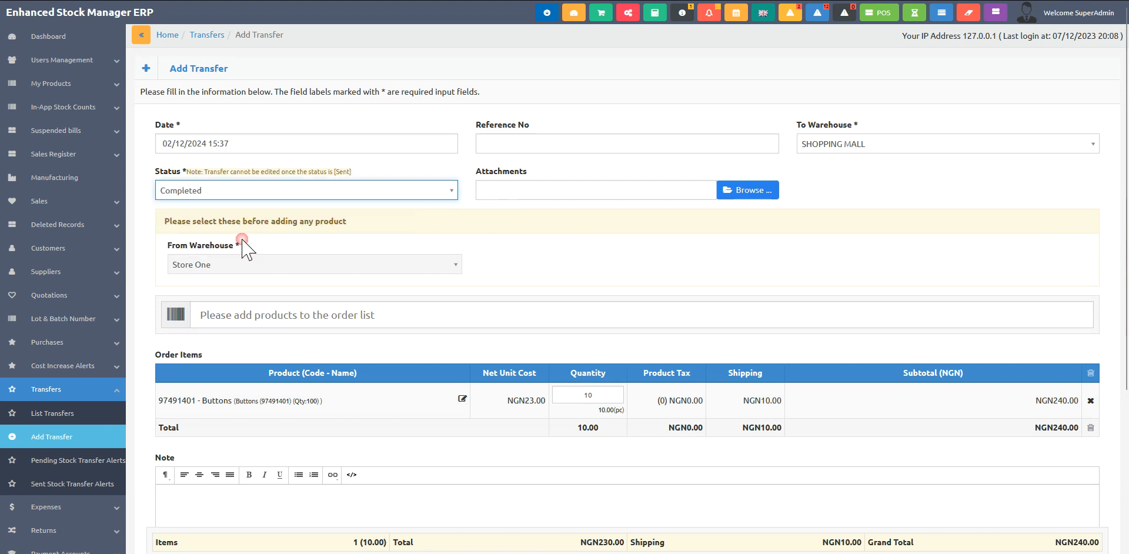
{"action": "left_click", "coordinate": [660, 265]}
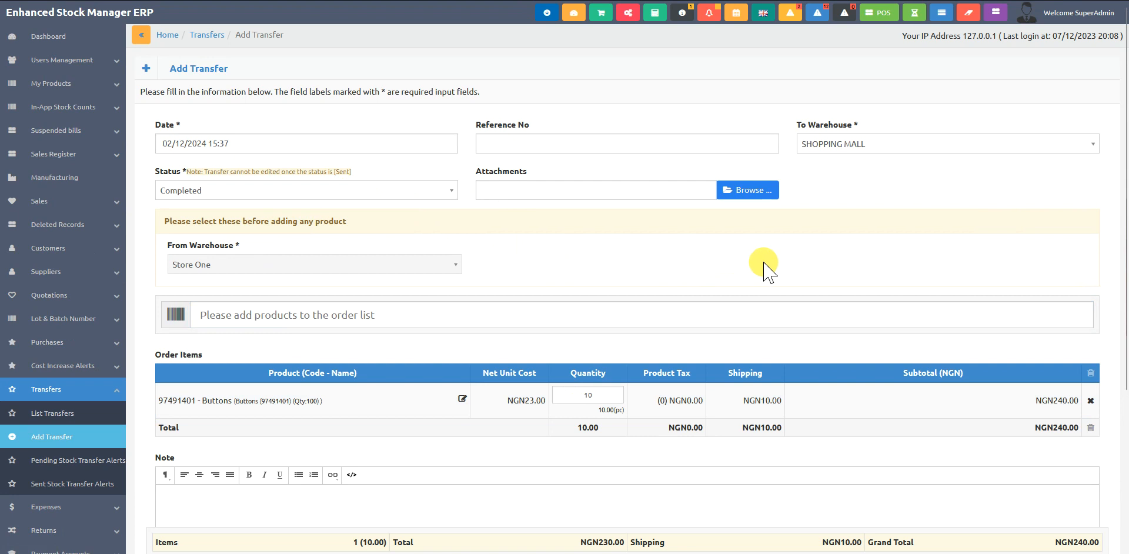
{"action": "scroll", "coordinate": [764, 271], "scroll_direction": "down", "scroll_amount": 3}
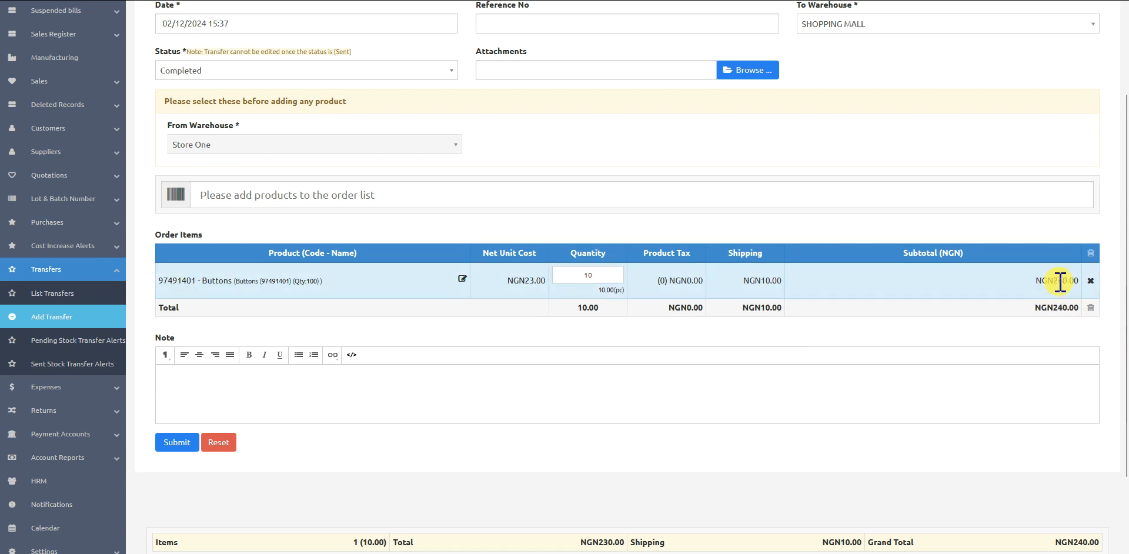
{"action": "scroll", "coordinate": [958, 332], "scroll_direction": "down", "scroll_amount": 2}
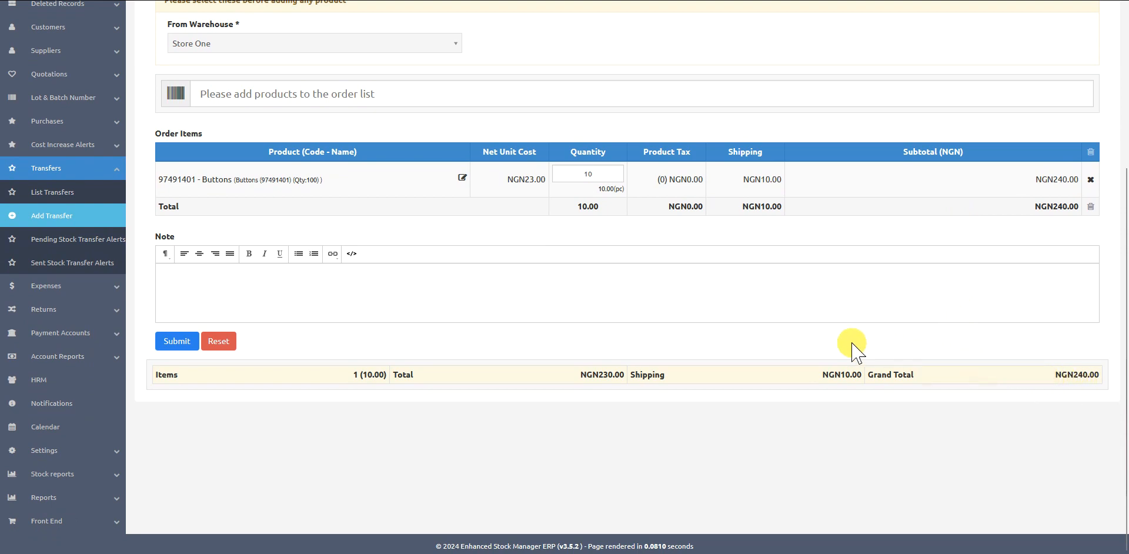
- Submit the completed Buttons transfer from Store One to SHOPPING MALL
{"action": "scroll", "coordinate": [852, 347], "scroll_direction": "up", "scroll_amount": 3}
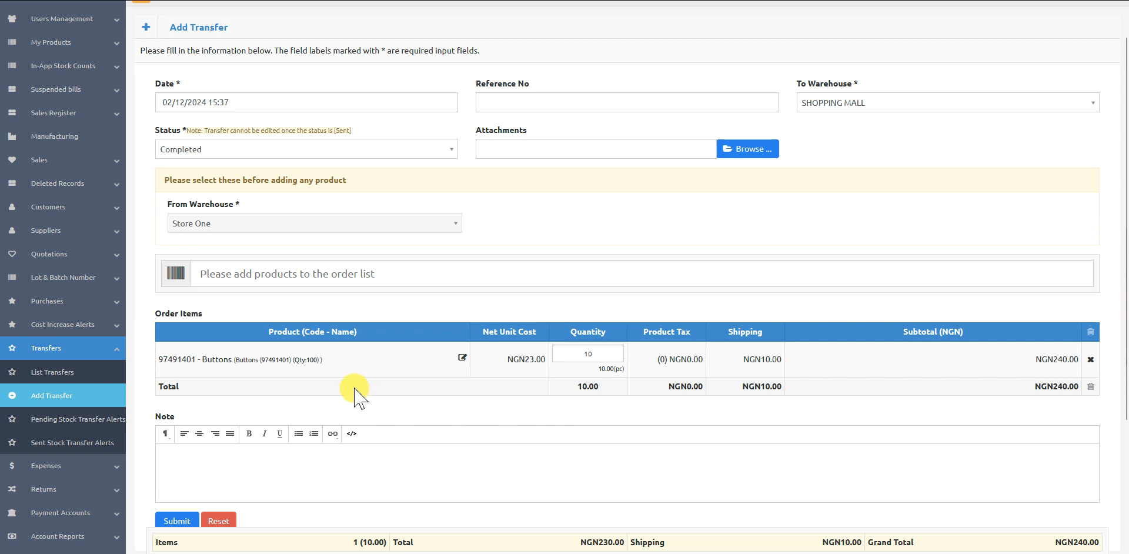
{"action": "scroll", "coordinate": [350, 395], "scroll_direction": "down", "scroll_amount": 3}
{"action": "left_click", "coordinate": [178, 402]}
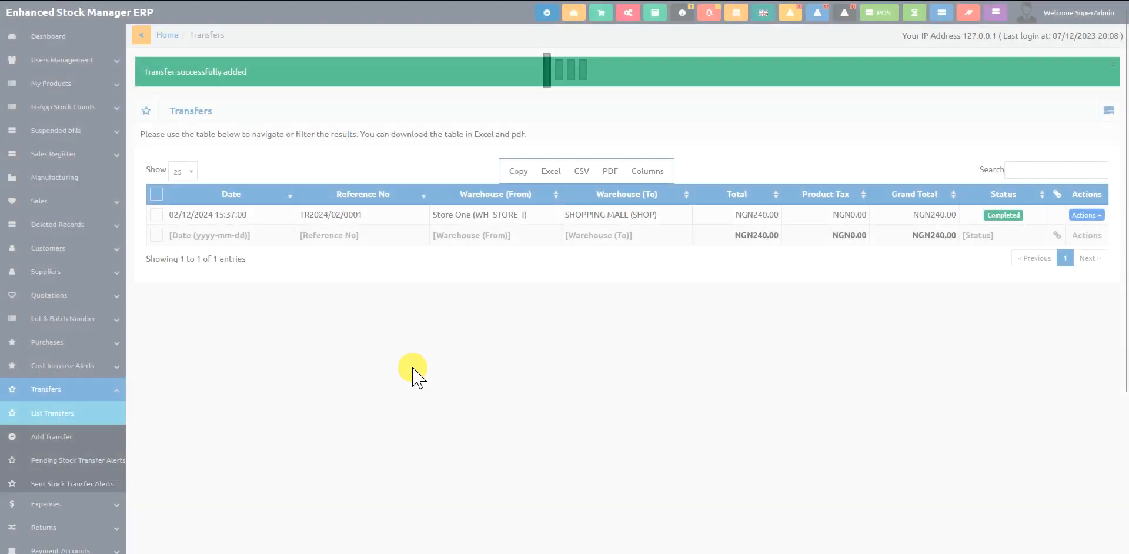
- Open the new transfer's details from the transfers list, check the Buttons item's shipping amount, and close the details
{"action": "left_click", "coordinate": [472, 216]}
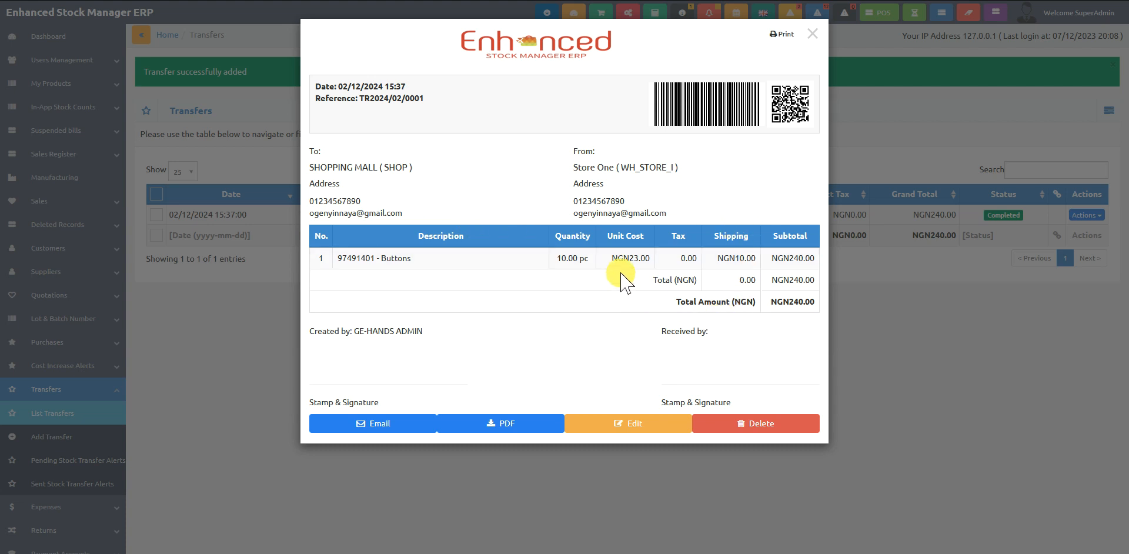
{"action": "left_click_drag", "start_coordinate": [735, 259], "coordinate": [747, 259]}
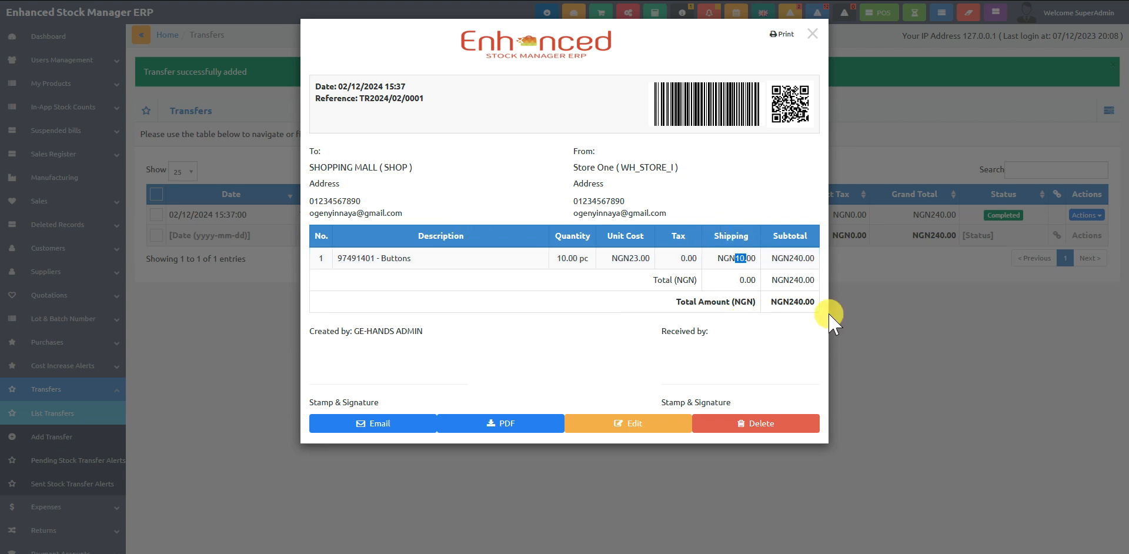
{"action": "left_click", "coordinate": [881, 312]}
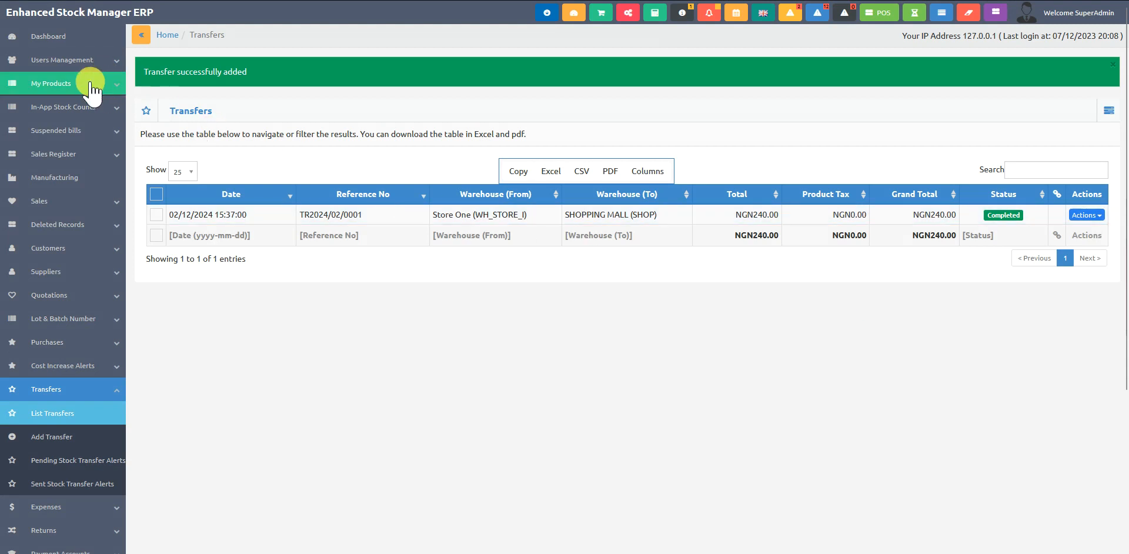
- Open the product list in a new tab and check SHOPPING MALL's average cost in the Buttons product's details
{"action": "left_click", "coordinate": [23, 83]}
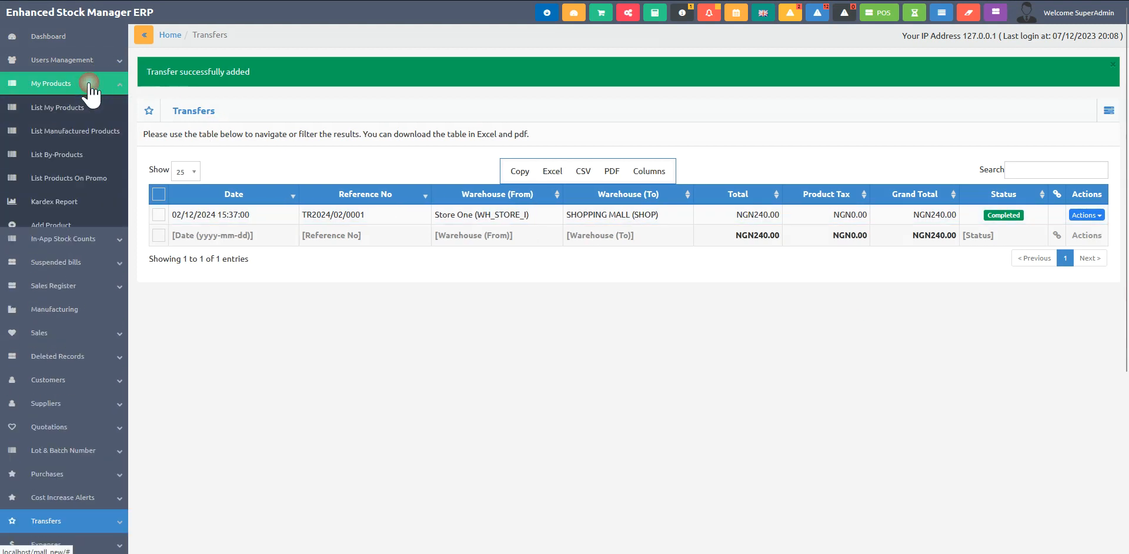
{"action": "right_click", "coordinate": [69, 112]}
{"action": "left_click", "coordinate": [116, 123]}
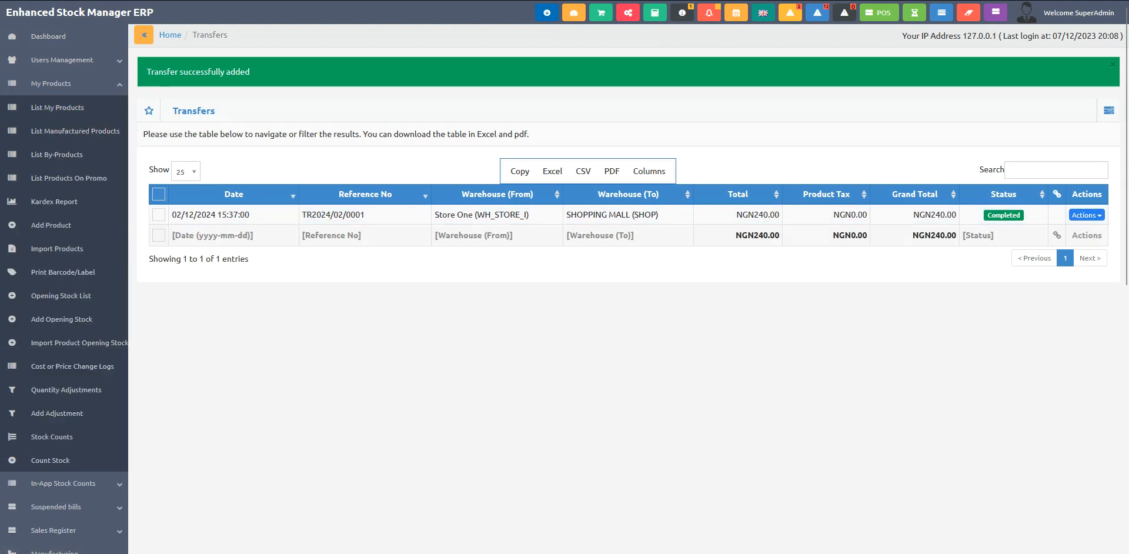
{"action": "left_click", "coordinate": [238, 1]}
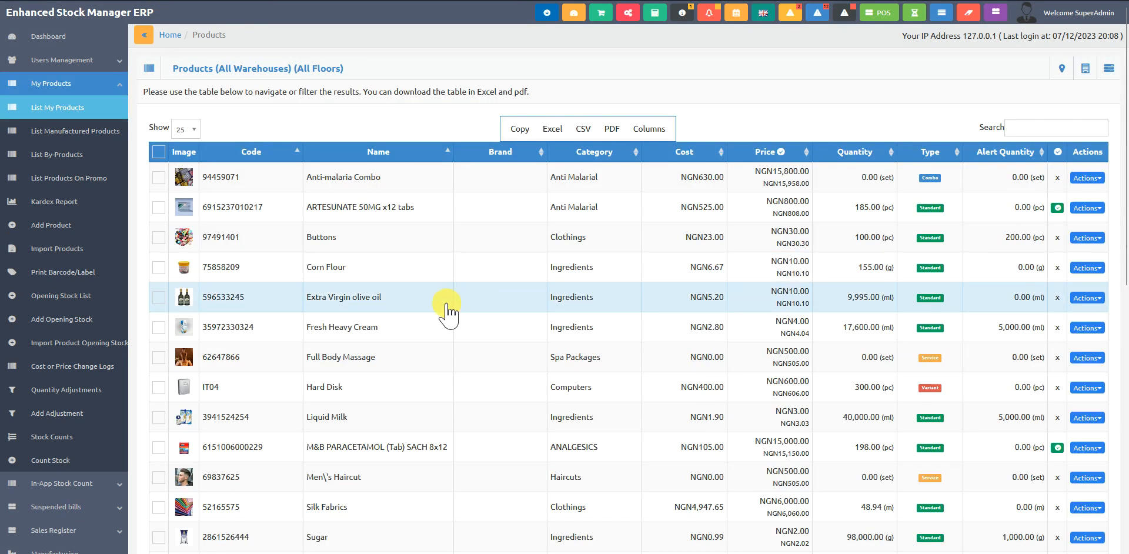
{"action": "left_click", "coordinate": [351, 242]}
{"action": "scroll", "coordinate": [529, 235], "scroll_direction": "down", "scroll_amount": 3}
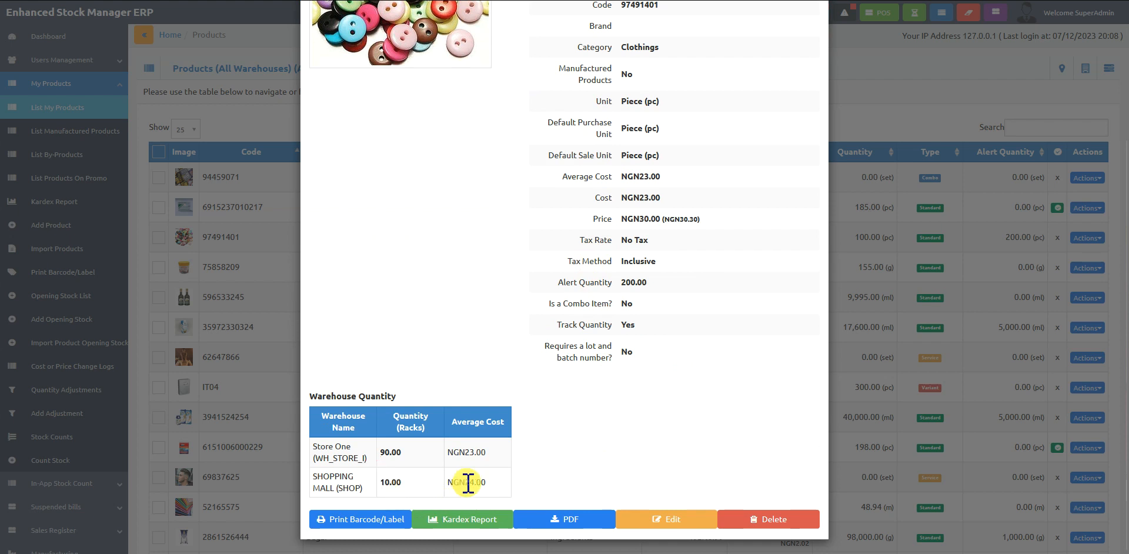
{"action": "left_click_drag", "start_coordinate": [465, 482], "coordinate": [481, 482]}
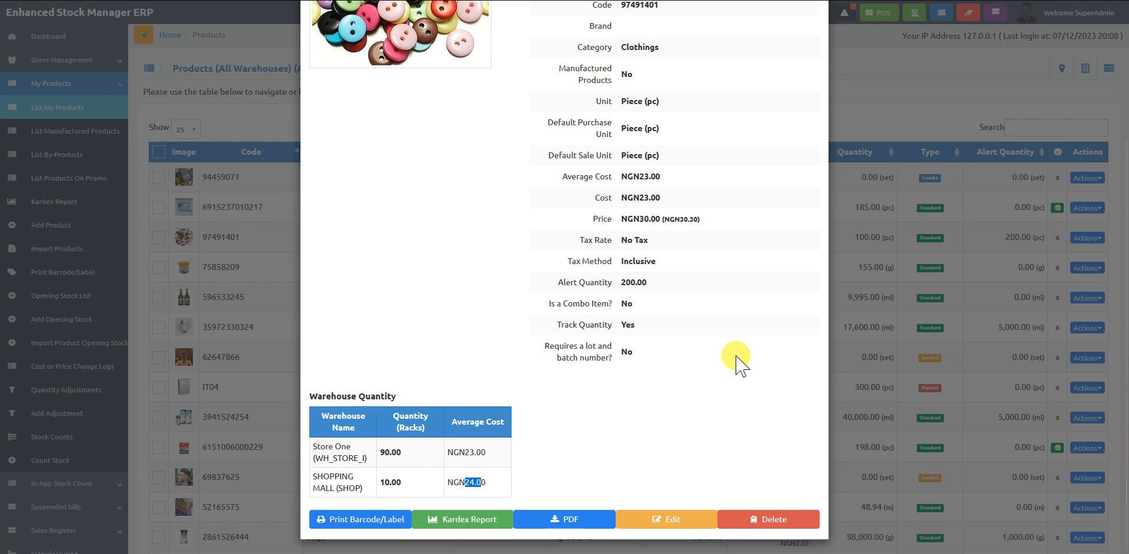
{"action": "left_click", "coordinate": [888, 284]}
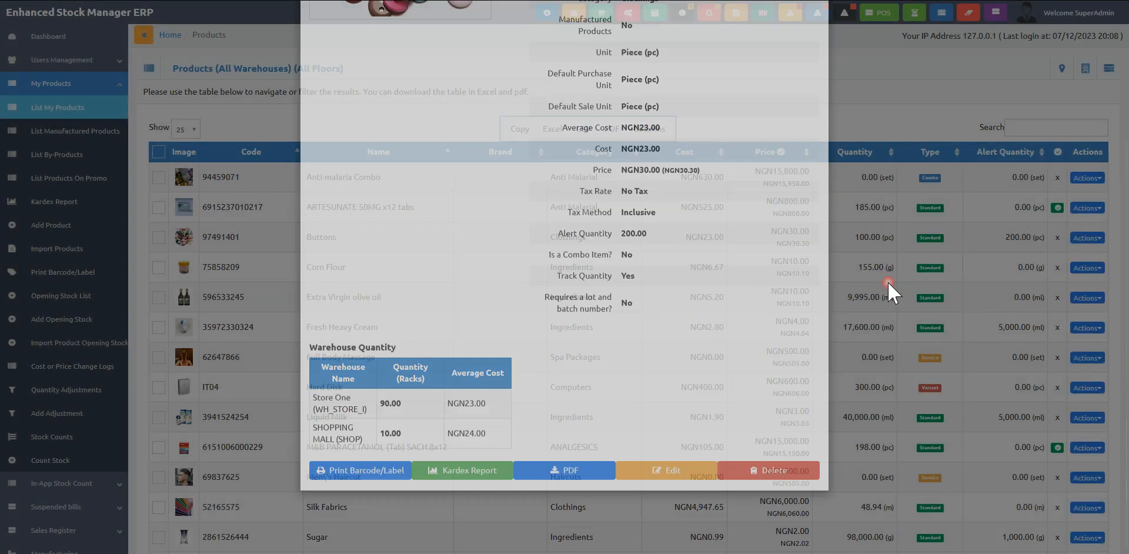
- Reopen the Buttons product's details, compare the quantity and average cost of both warehouses, and close them
{"action": "left_click", "coordinate": [370, 247]}
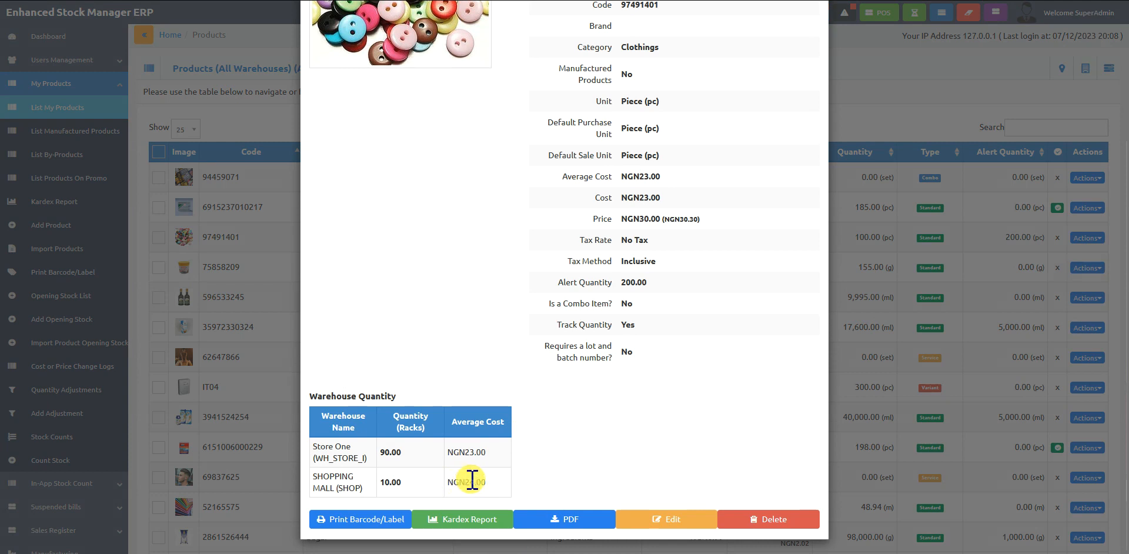
{"action": "mouse_move", "coordinate": [465, 482]}
{"action": "left_mouse_down"}
{"action": "mouse_move", "coordinate": [502, 493]}
{"action": "mouse_move", "coordinate": [481, 487]}
{"action": "left_mouse_up"}
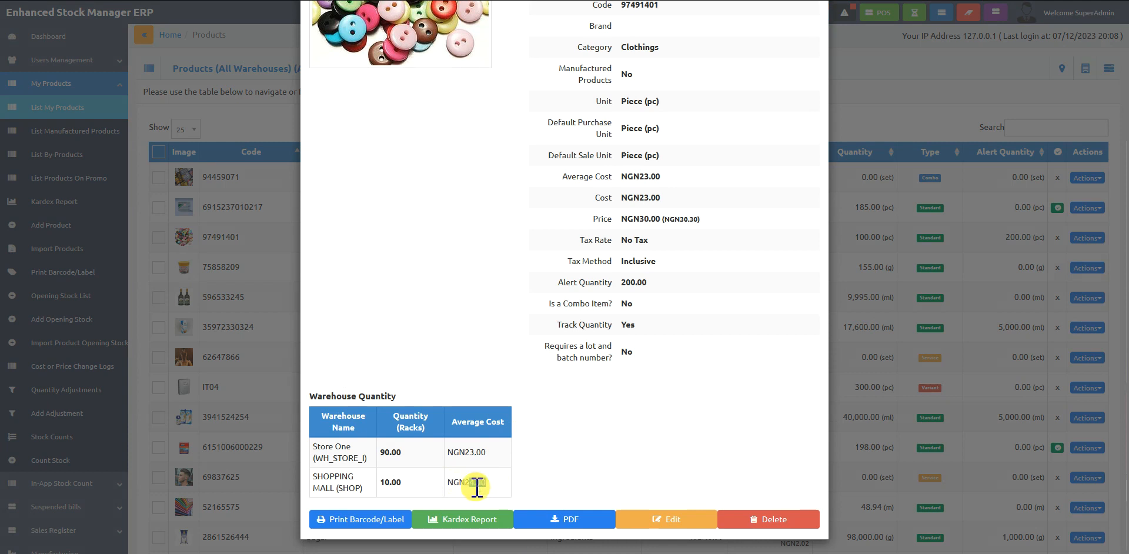
{"action": "left_click", "coordinate": [378, 481]}
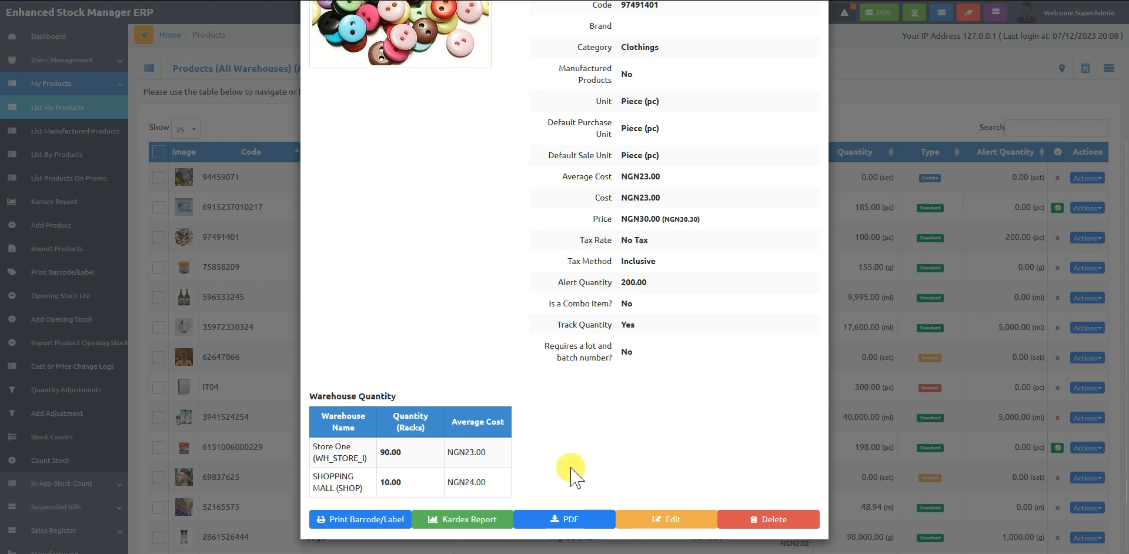
{"action": "left_click_drag", "start_coordinate": [464, 482], "coordinate": [473, 482]}
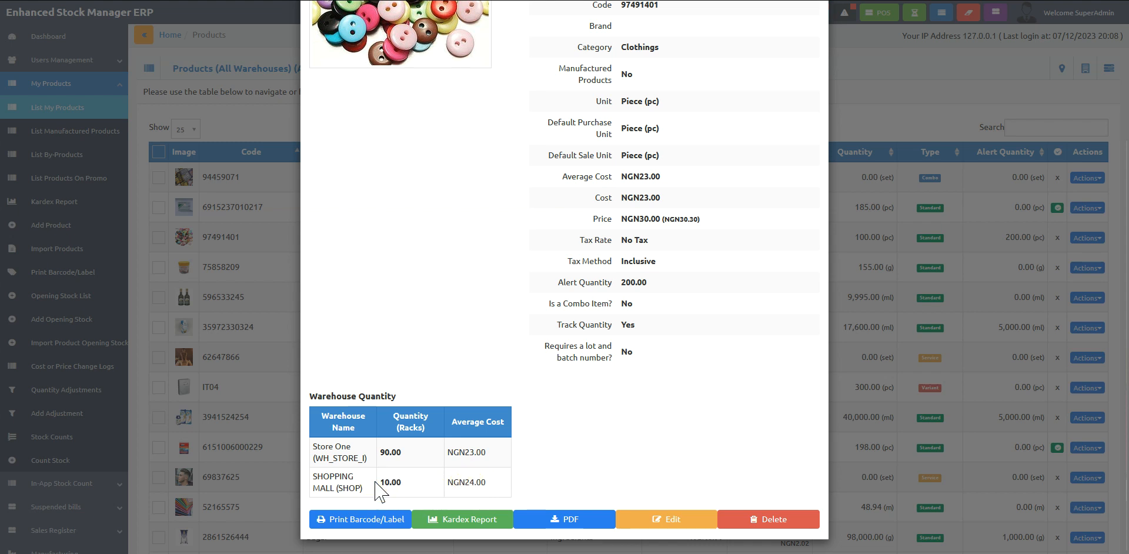
{"action": "left_click", "coordinate": [887, 95]}
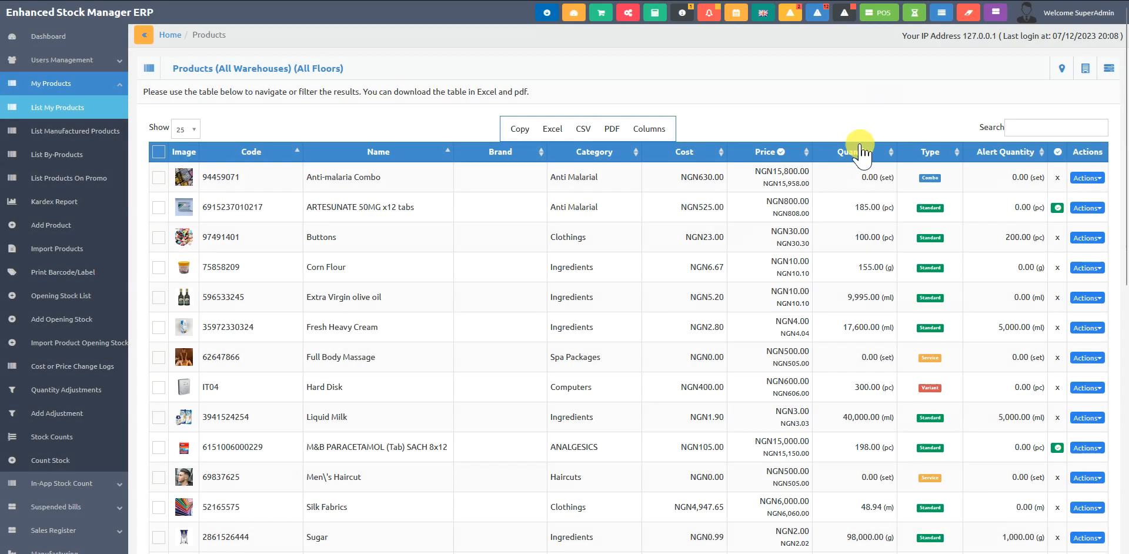
- Open the system settings and review the Transfer Module options and the Payment gateway charge module
{"action": "mouse_move", "coordinate": [775, 331]}
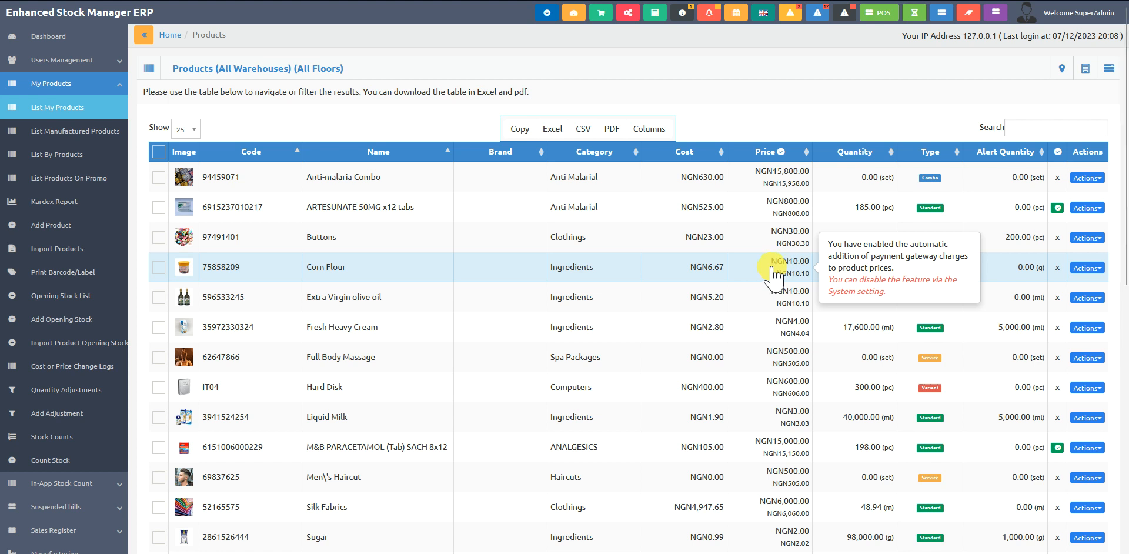
{"action": "left_click", "coordinate": [628, 13]}
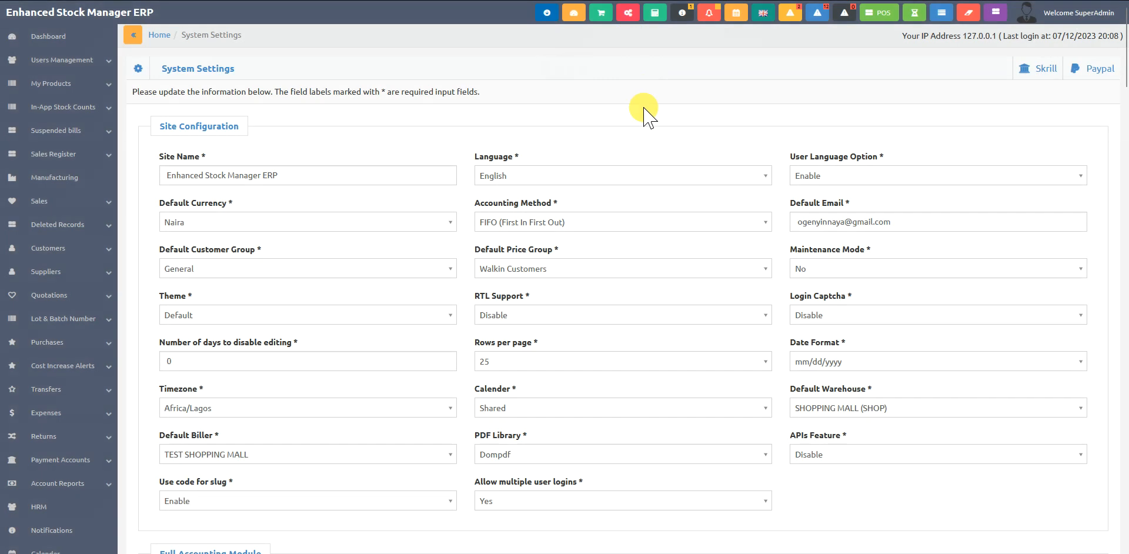
{"action": "scroll", "coordinate": [406, 385], "scroll_direction": "down", "scroll_amount": 4}
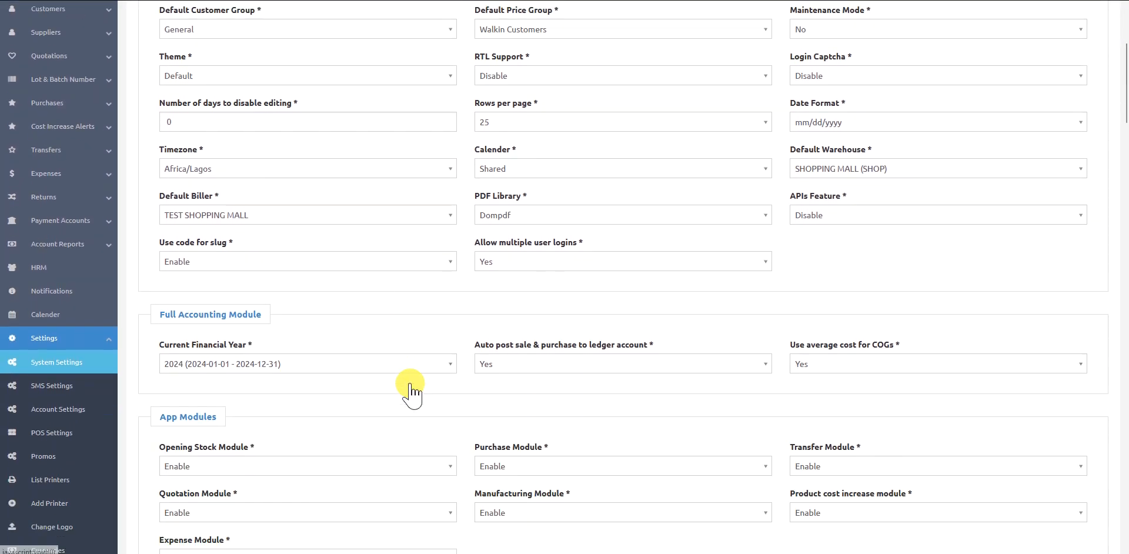
{"action": "scroll", "coordinate": [412, 391], "scroll_direction": "down", "scroll_amount": 1}
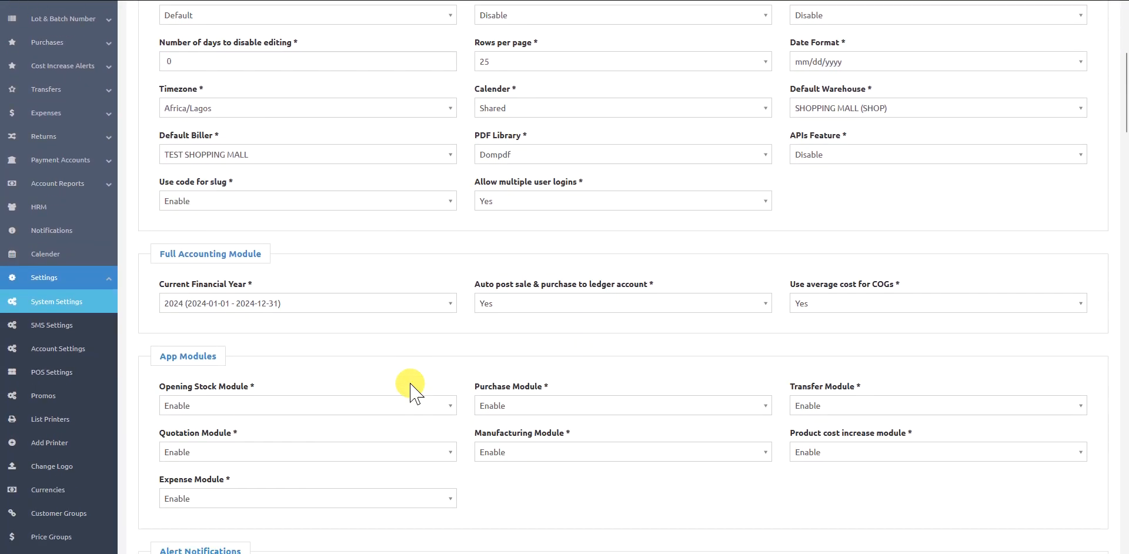
{"action": "scroll", "coordinate": [410, 388], "scroll_direction": "down", "scroll_amount": 6}
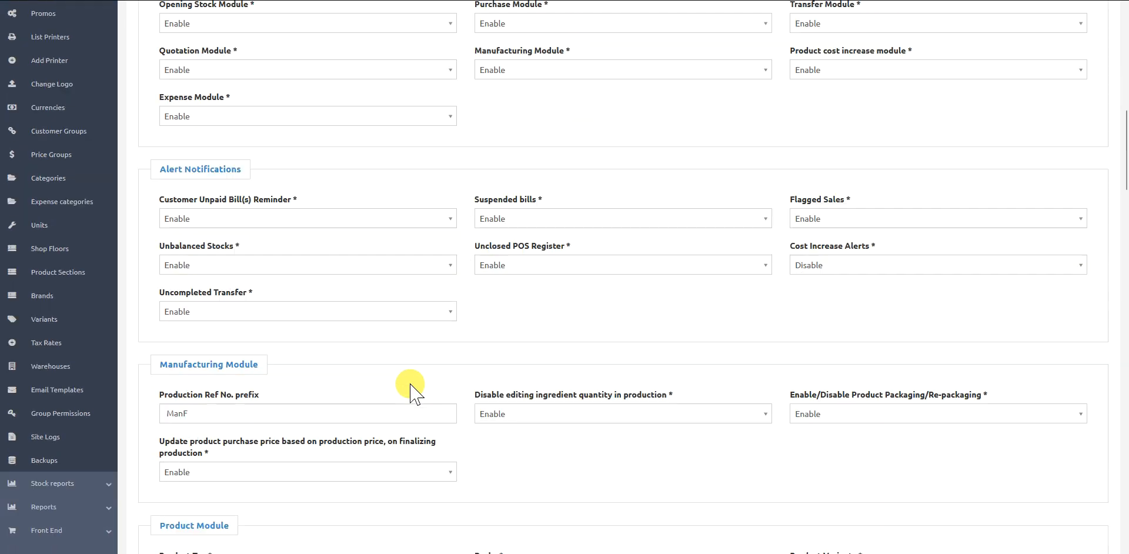
{"action": "scroll", "coordinate": [409, 389], "scroll_direction": "down", "scroll_amount": 4}
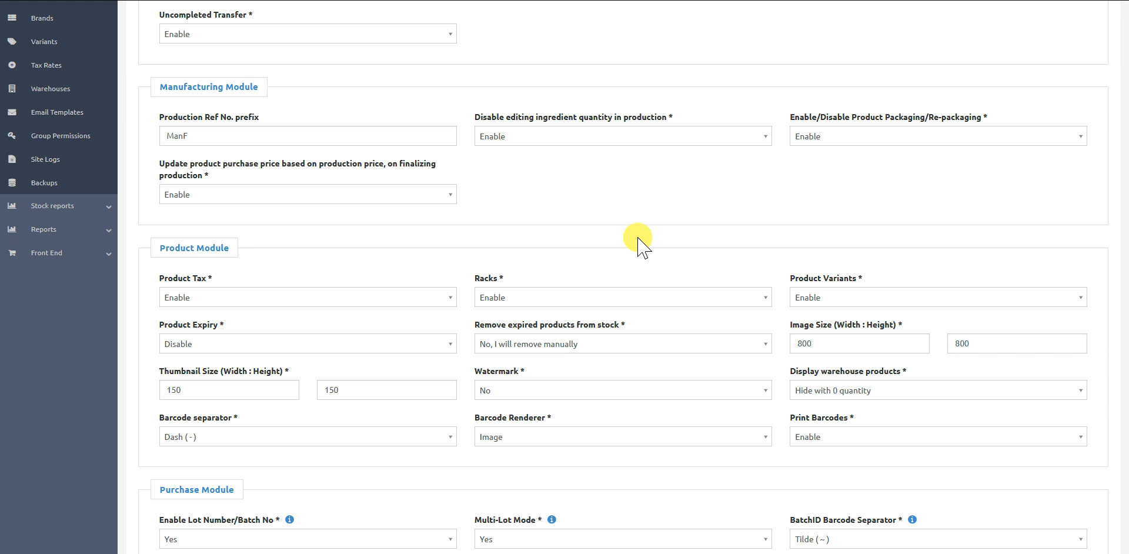
{"action": "scroll", "coordinate": [638, 239], "scroll_direction": "down", "scroll_amount": 6}
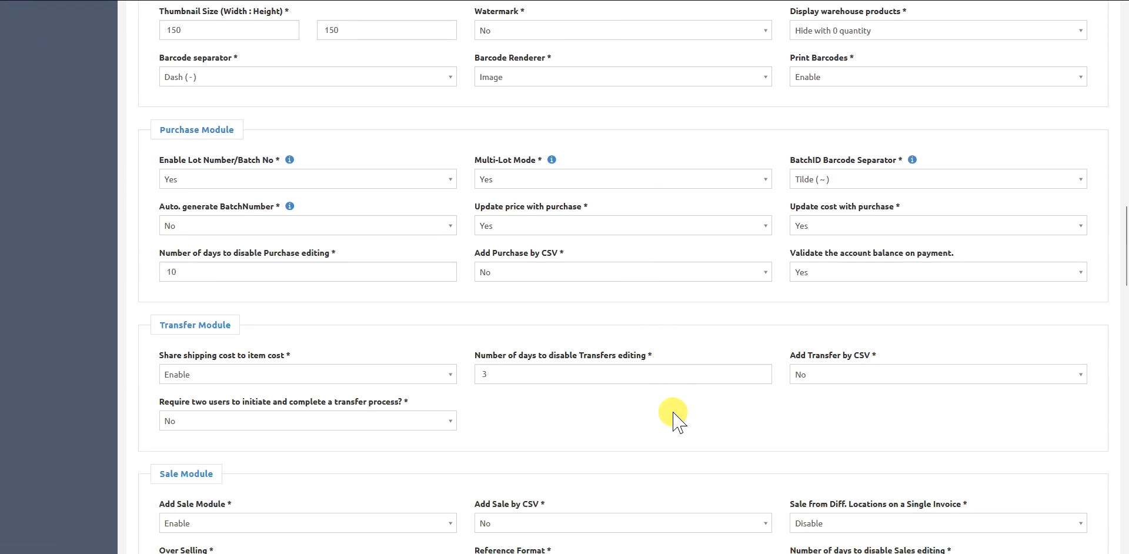
{"action": "scroll", "coordinate": [625, 416], "scroll_direction": "down", "scroll_amount": 2}
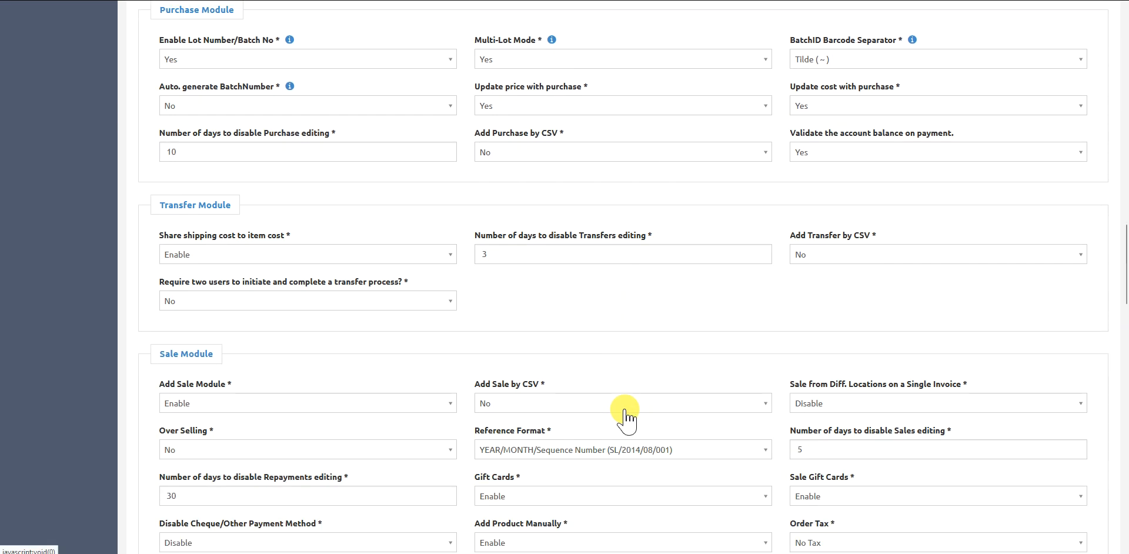
{"action": "scroll", "coordinate": [630, 397], "scroll_direction": "up", "scroll_amount": 1}
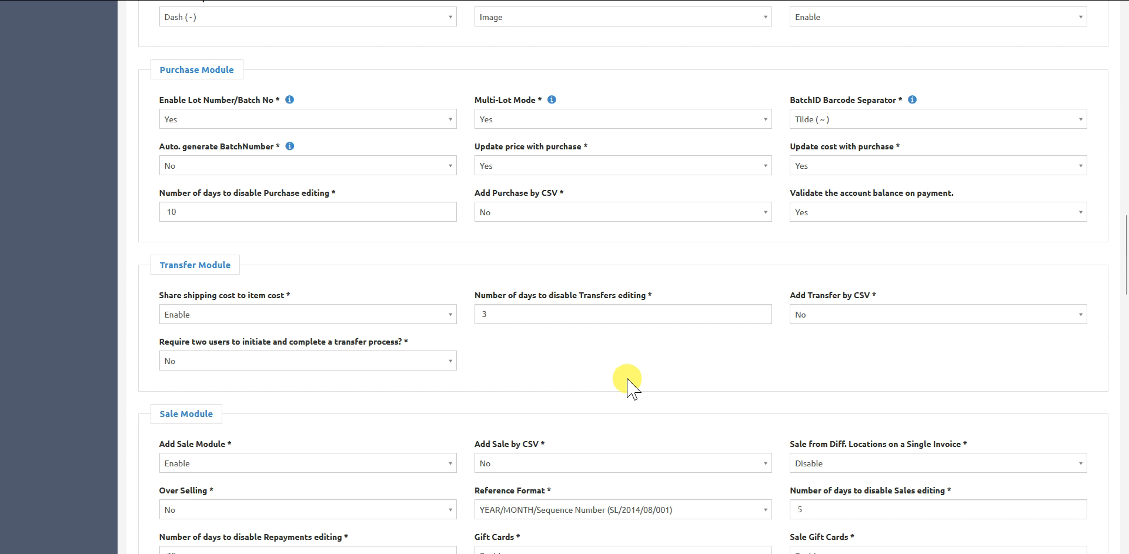
{"action": "scroll", "coordinate": [402, 397], "scroll_direction": "down", "scroll_amount": 1}
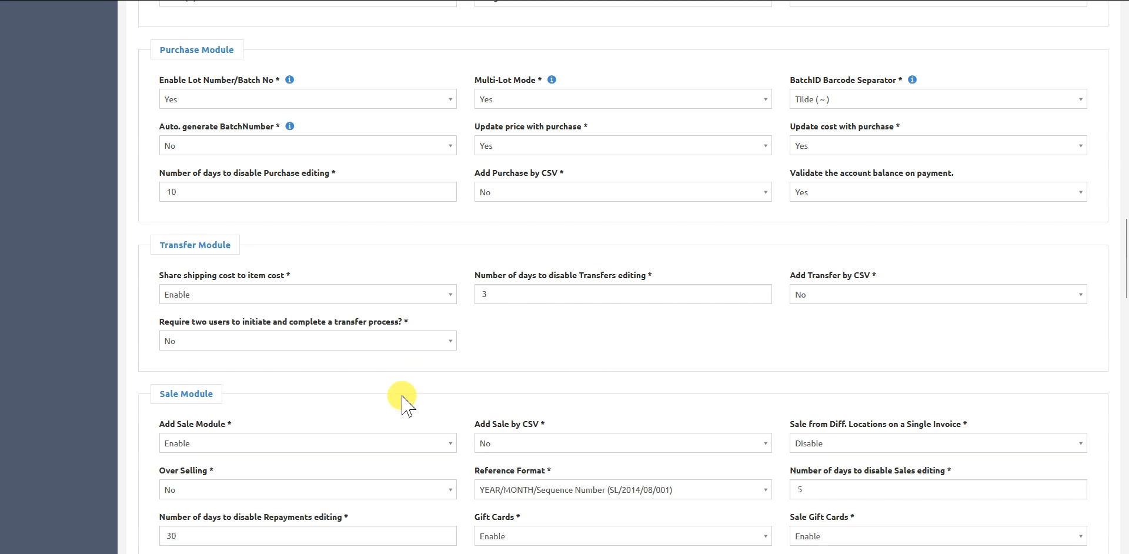
{"action": "scroll", "coordinate": [402, 397], "scroll_direction": "down", "scroll_amount": 8}
{"action": "scroll", "coordinate": [406, 377], "scroll_direction": "down", "scroll_amount": 2}
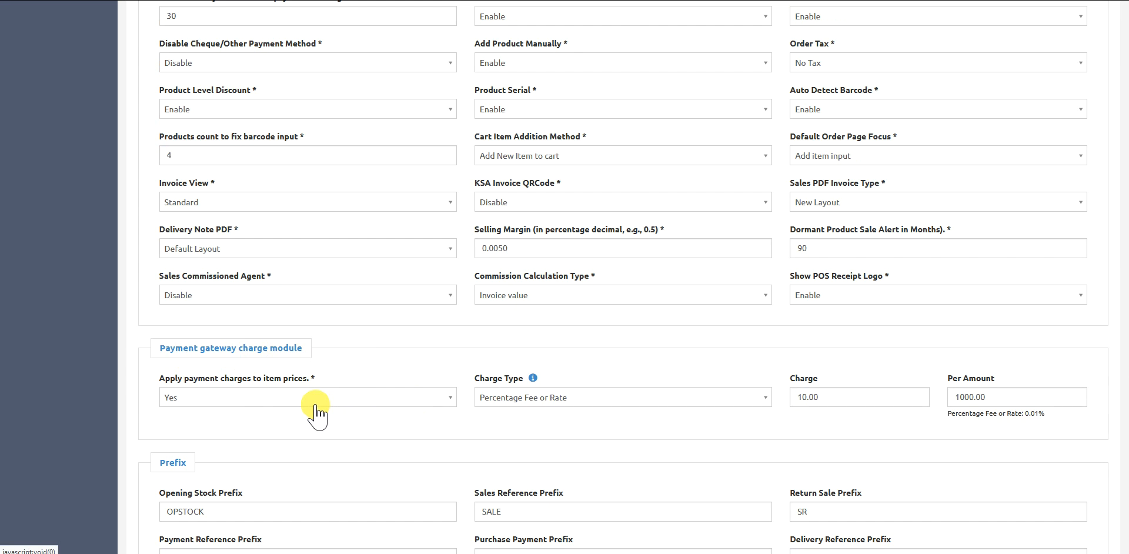
- Inspect the available Charge Type options for payment gateway charges, keeping Percentage Fee or Rate
{"action": "left_click", "coordinate": [527, 406]}
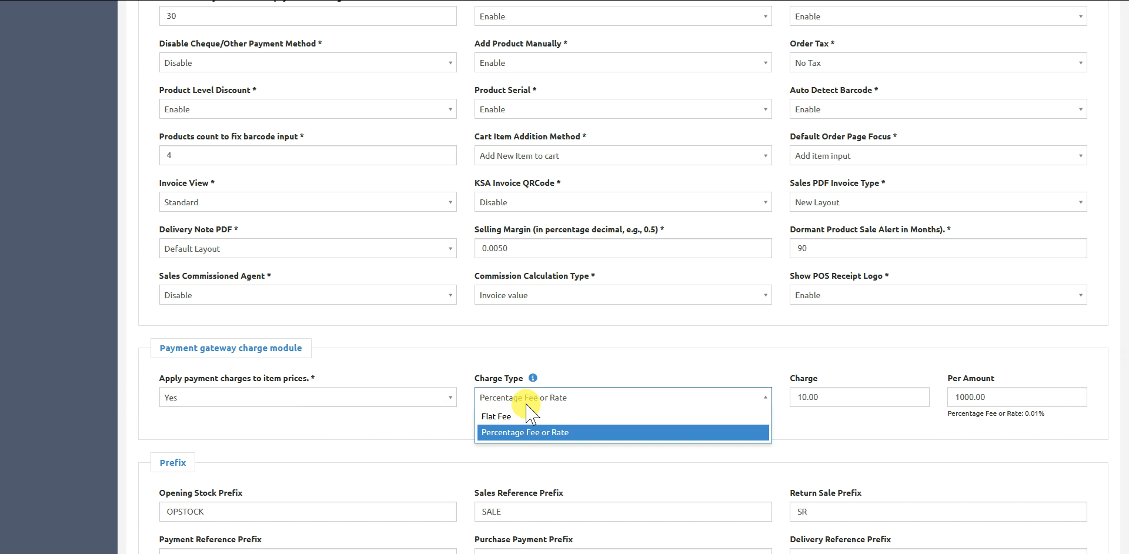
{"action": "left_click", "coordinate": [532, 379]}
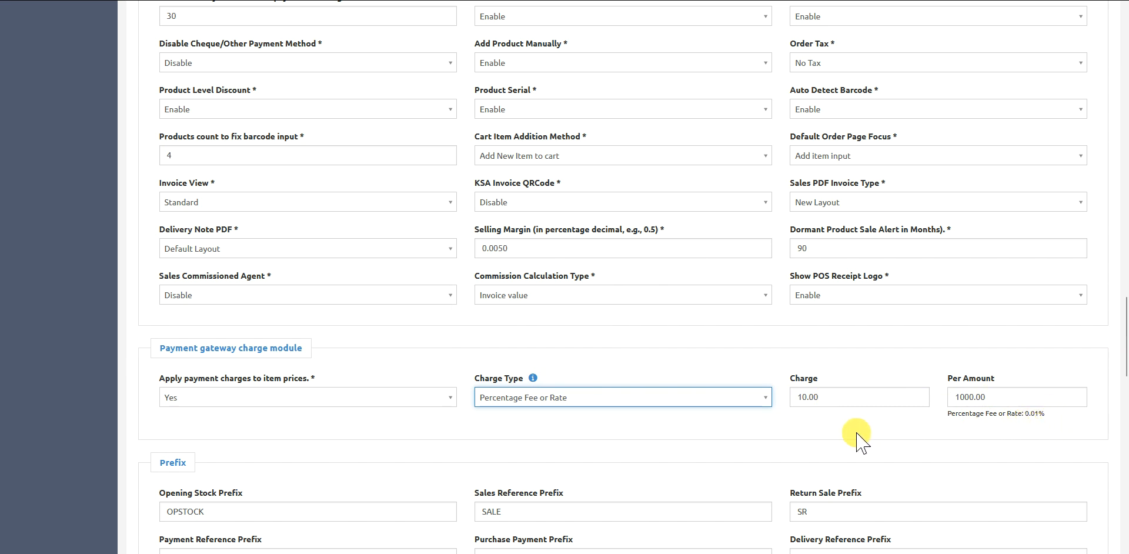
{"action": "left_click", "coordinate": [838, 438]}
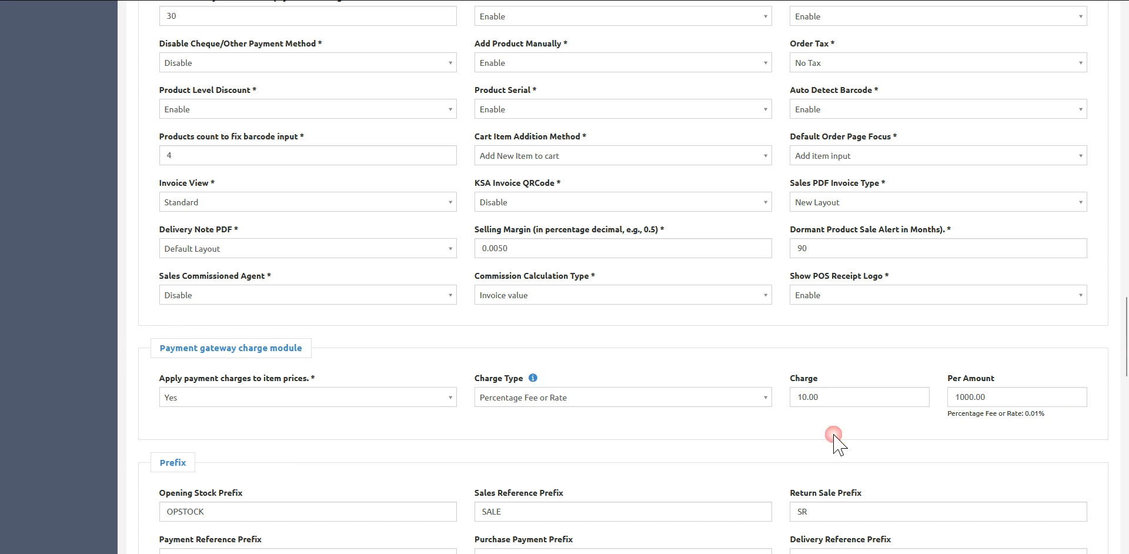
- Return to the product list and examine the products' prices with and without payment gateway charges
{"action": "scroll", "coordinate": [763, 439], "scroll_direction": "up", "scroll_amount": 20}
{"action": "scroll", "coordinate": [584, 367], "scroll_direction": "up", "scroll_amount": 10}
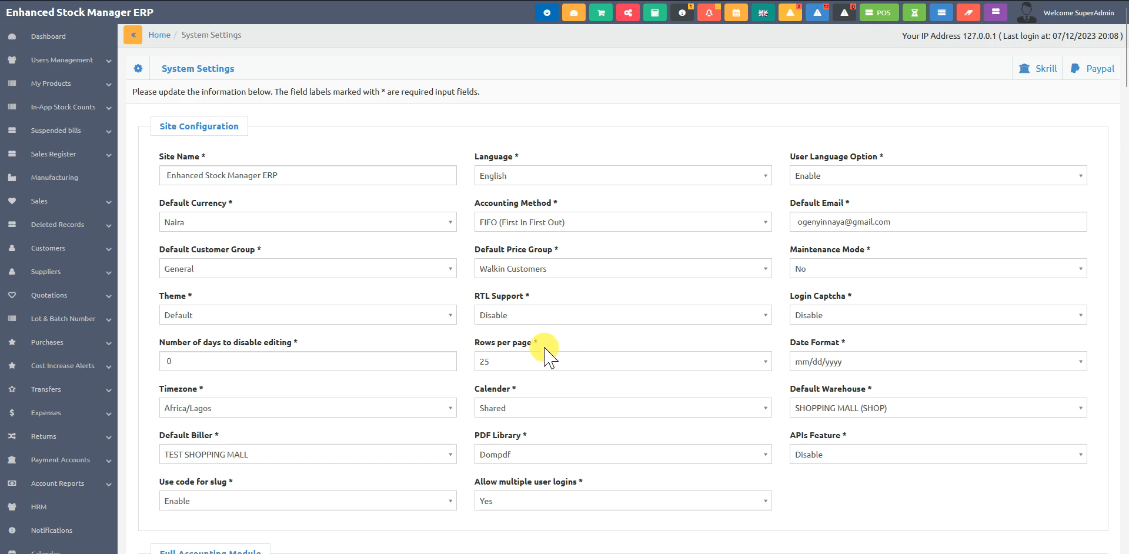
{"action": "left_click", "coordinate": [74, 84]}
{"action": "left_click", "coordinate": [57, 107]}
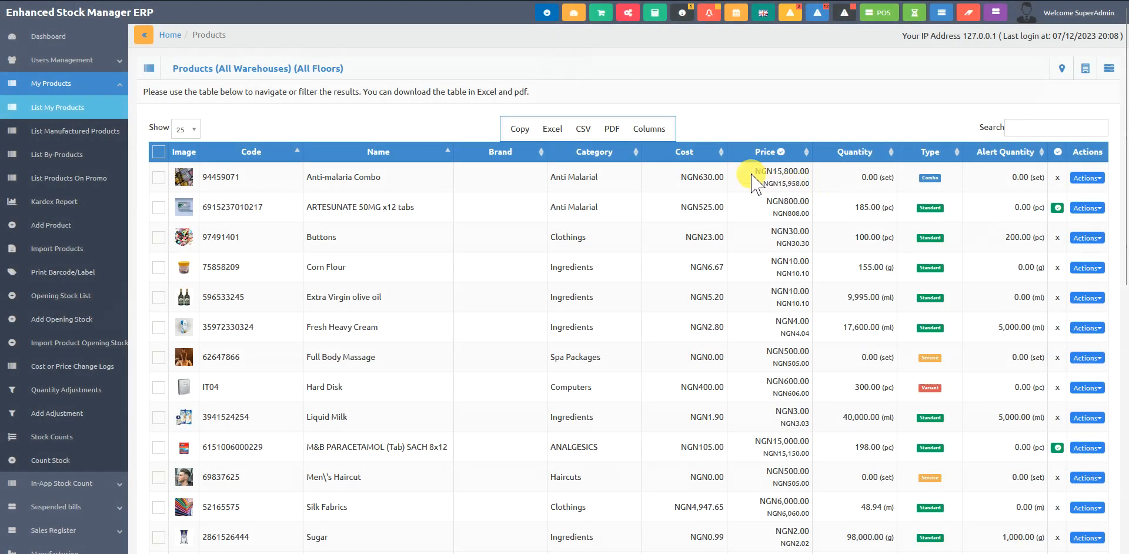
{"action": "mouse_move", "coordinate": [767, 182]}
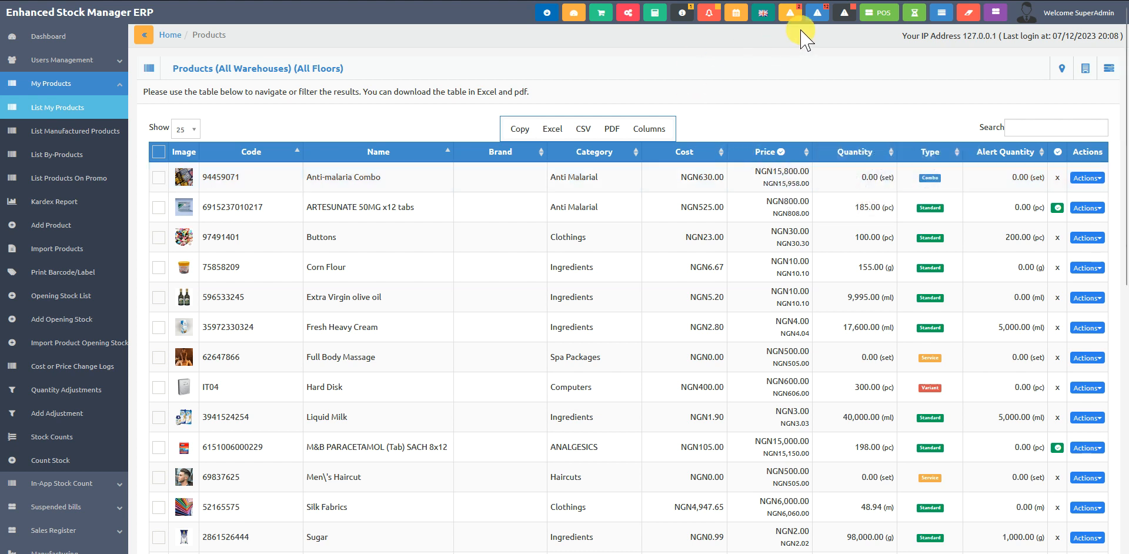
- Add one Vanilla Ice Cream to a POS sale, check its subtotal on the customer display, and return to the POS
{"action": "left_click", "coordinate": [882, 16]}
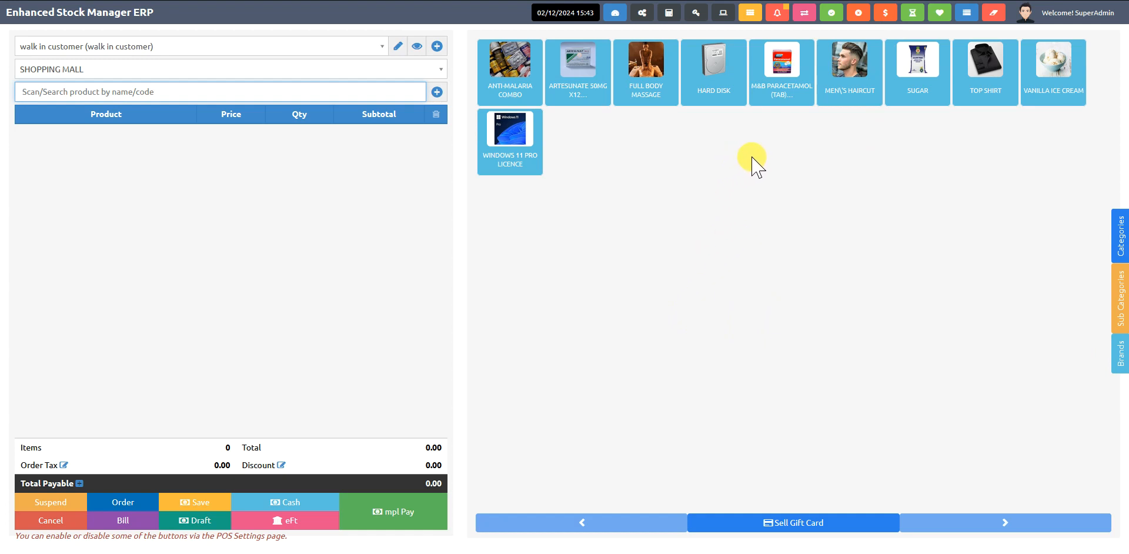
{"action": "left_click", "coordinate": [1053, 95]}
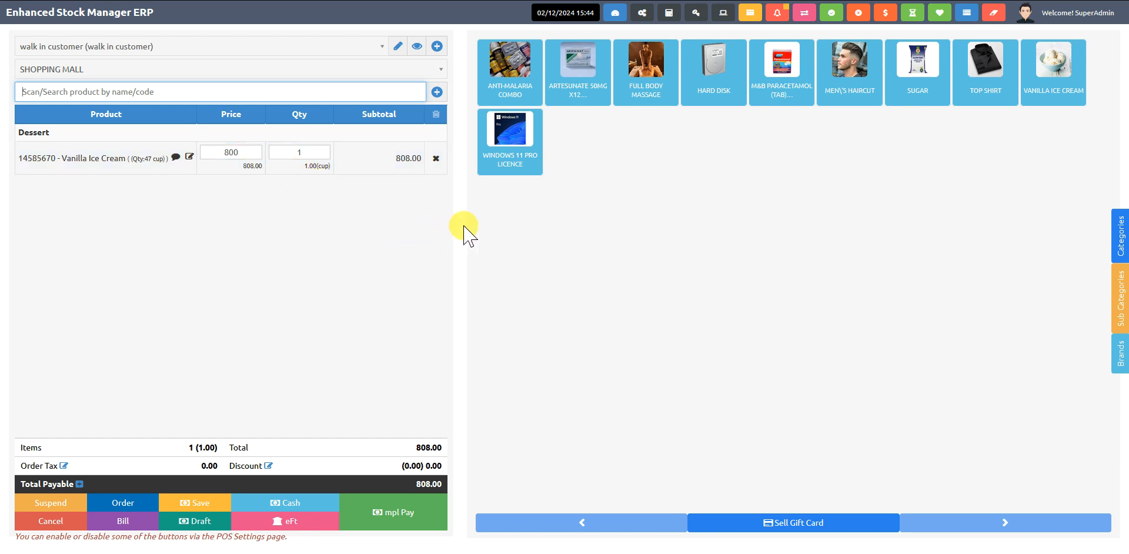
{"action": "left_click", "coordinate": [713, 17]}
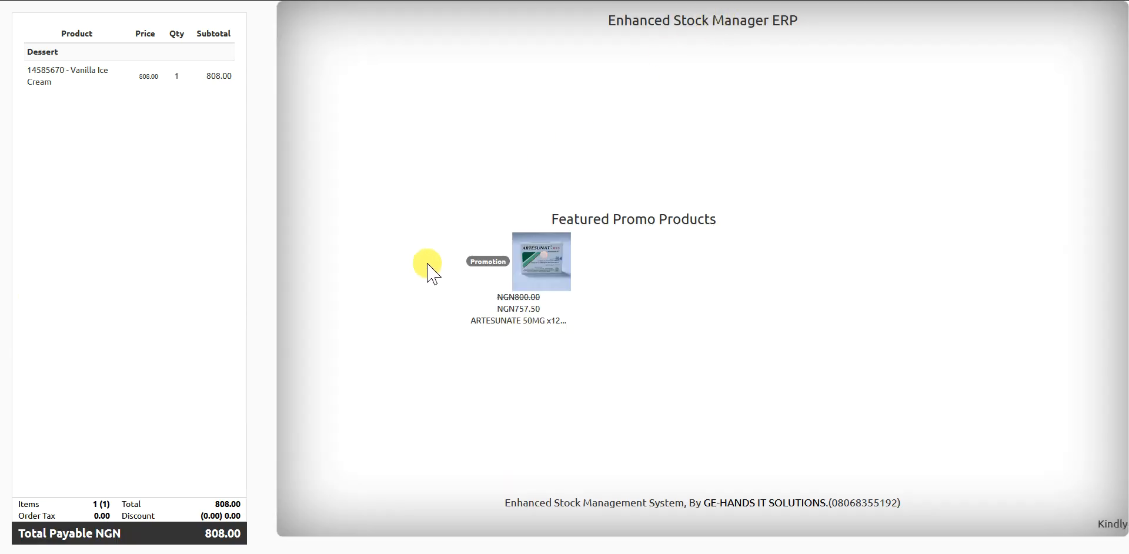
{"action": "left_click_drag", "start_coordinate": [206, 76], "coordinate": [234, 77]}
{"action": "left_click", "coordinate": [234, 77]}
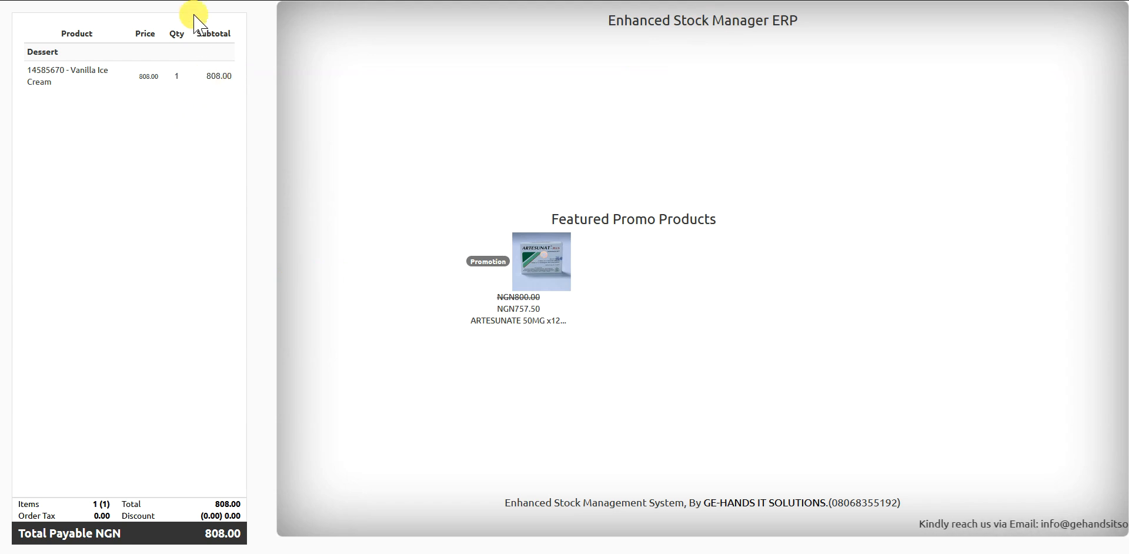
{"action": "key", "text": "ctrl+shift+Tab"}
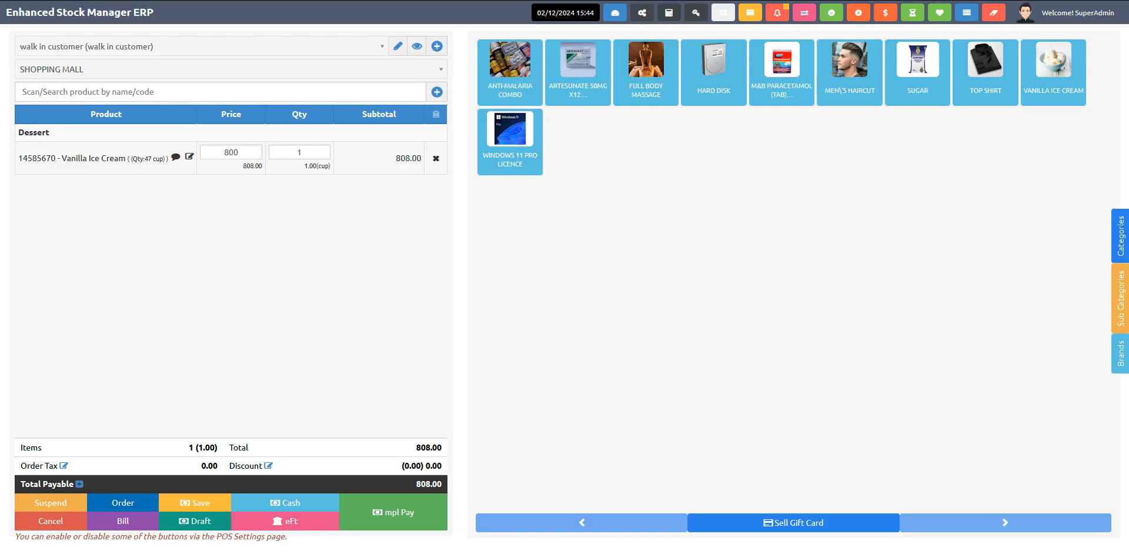